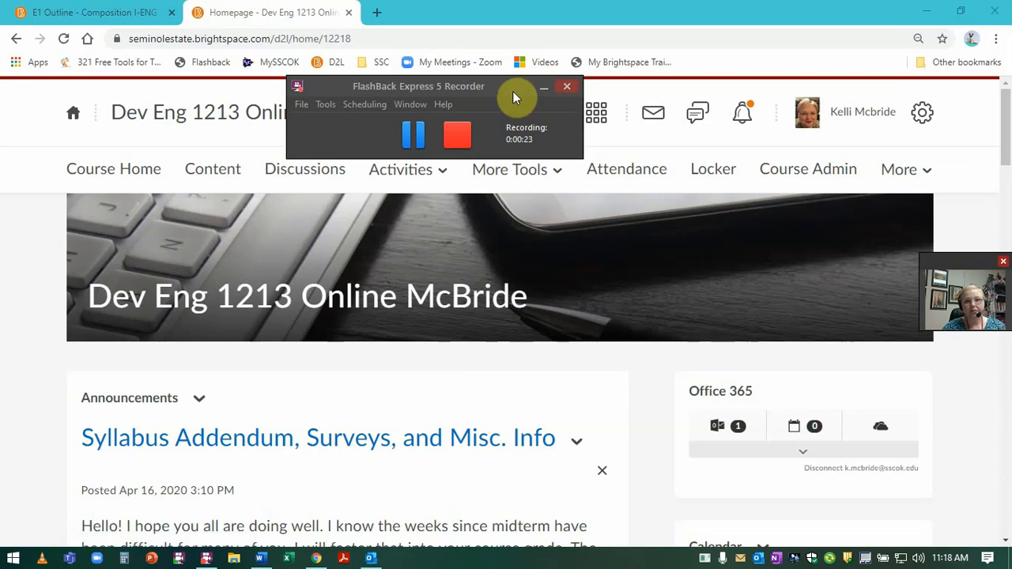
Step: Open Course Admin from the Dev Eng 1213 course navbar
left_click(545, 90)
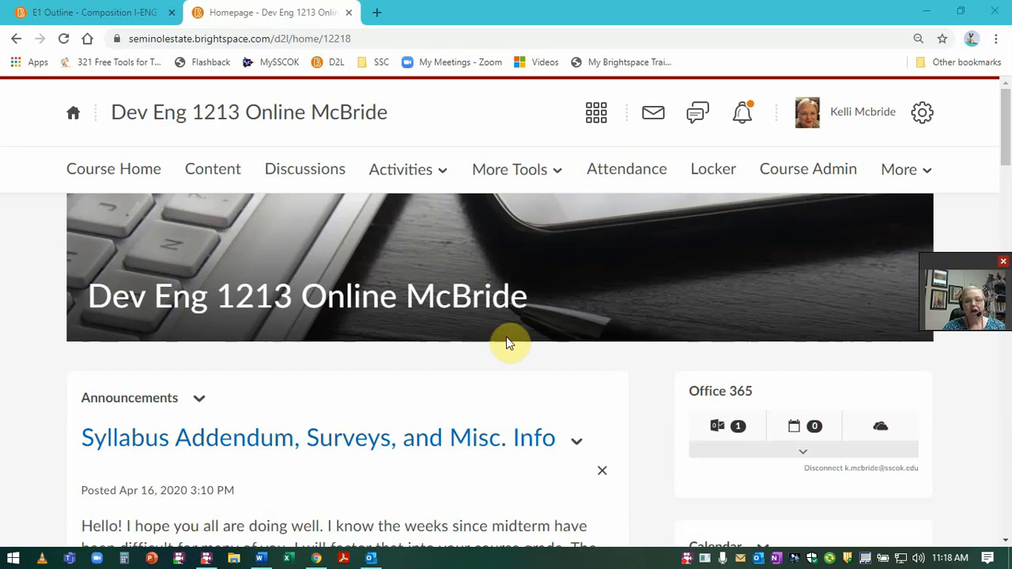
left_click(804, 174)
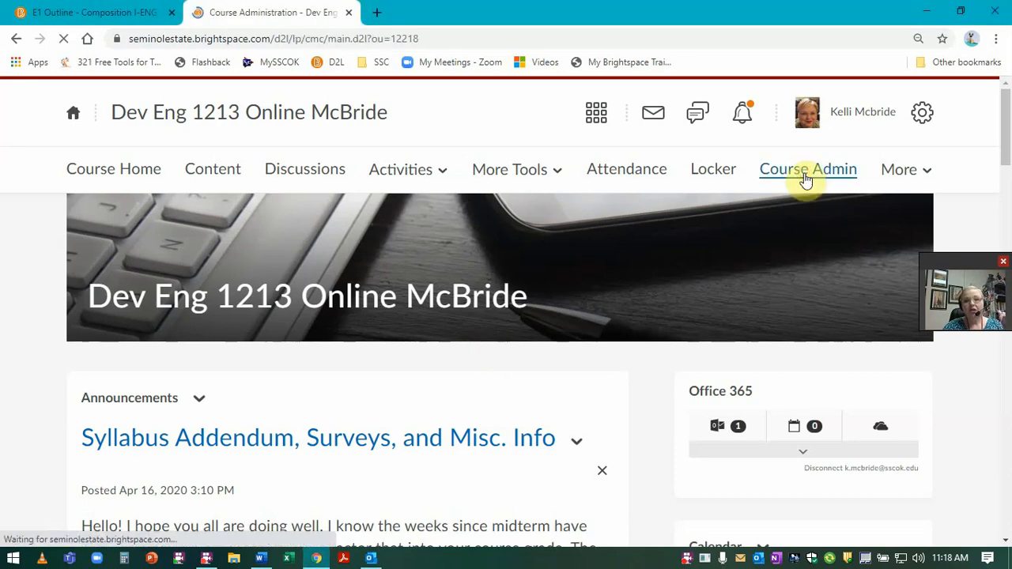
Step: Start an Export as Brightspace Package with Include course files unchecked
scroll(388, 460, "down", 1)
scroll(392, 451, "down", 1)
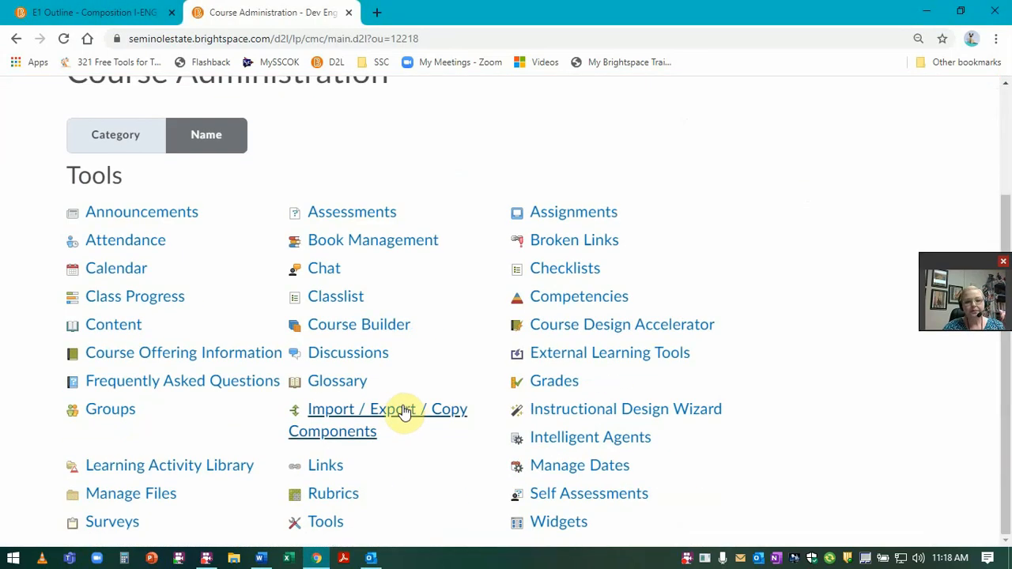
left_click(402, 414)
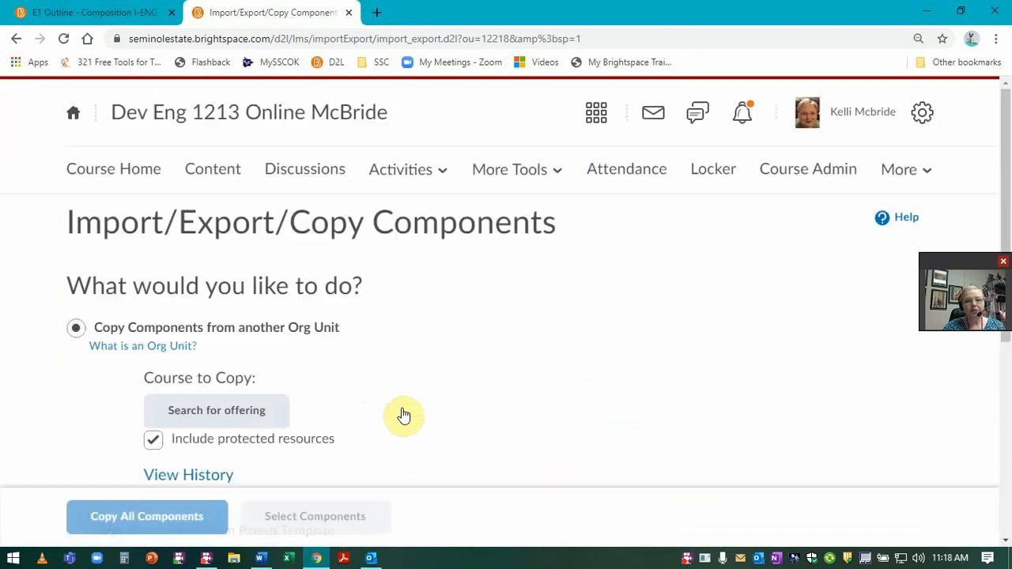
scroll(407, 415, "down", 4)
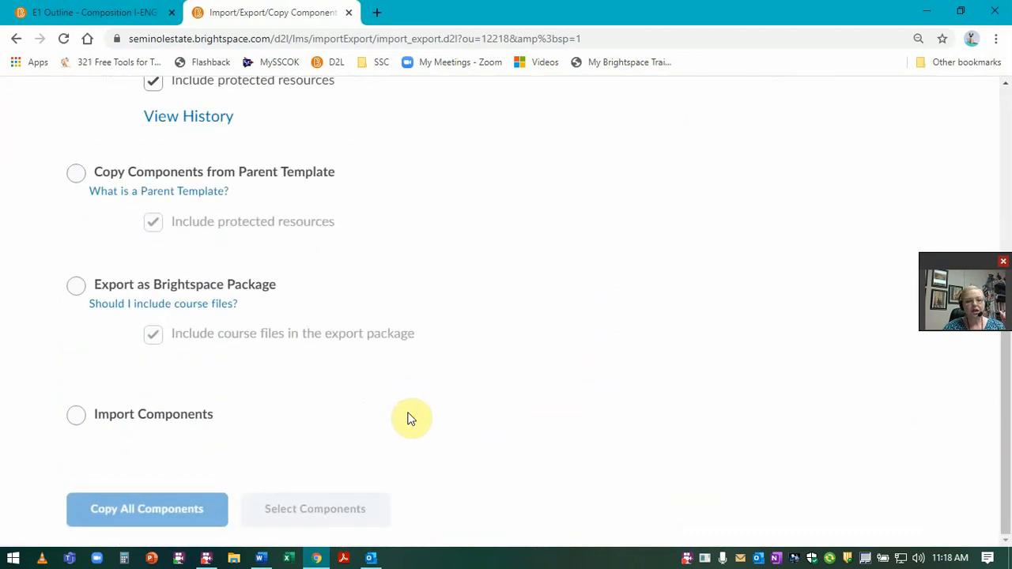
left_click(76, 286)
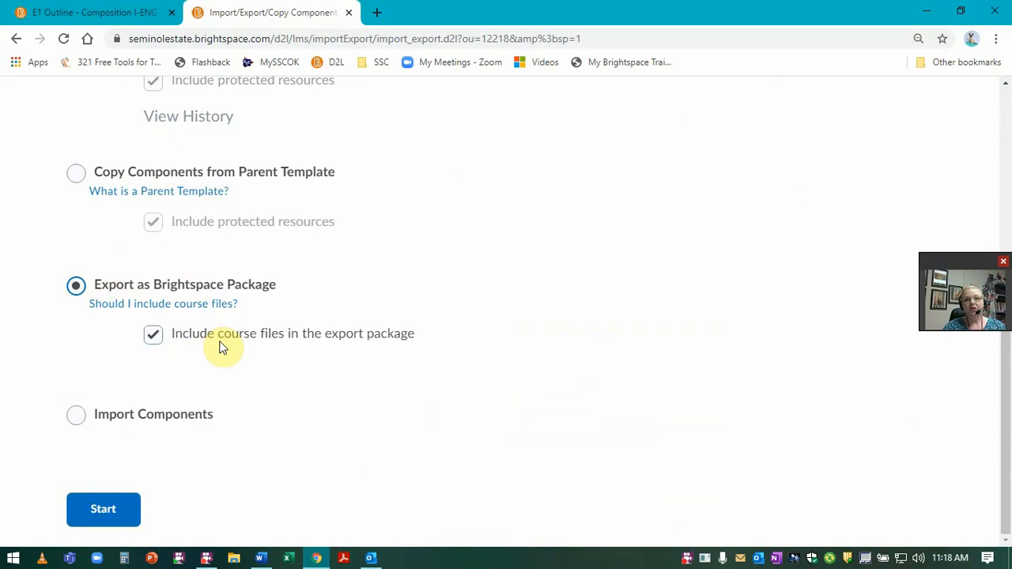
left_click(155, 336)
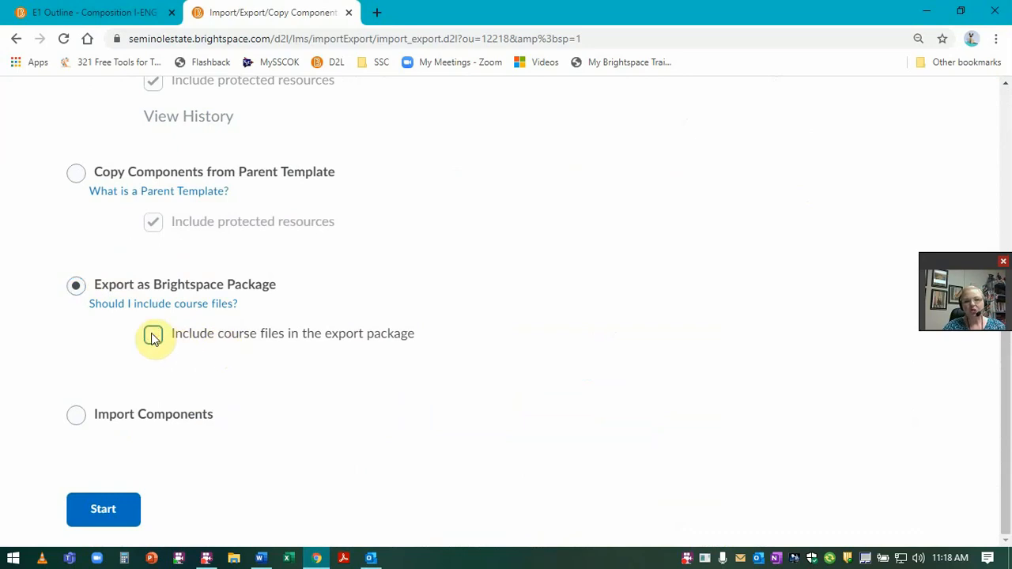
left_click(92, 513)
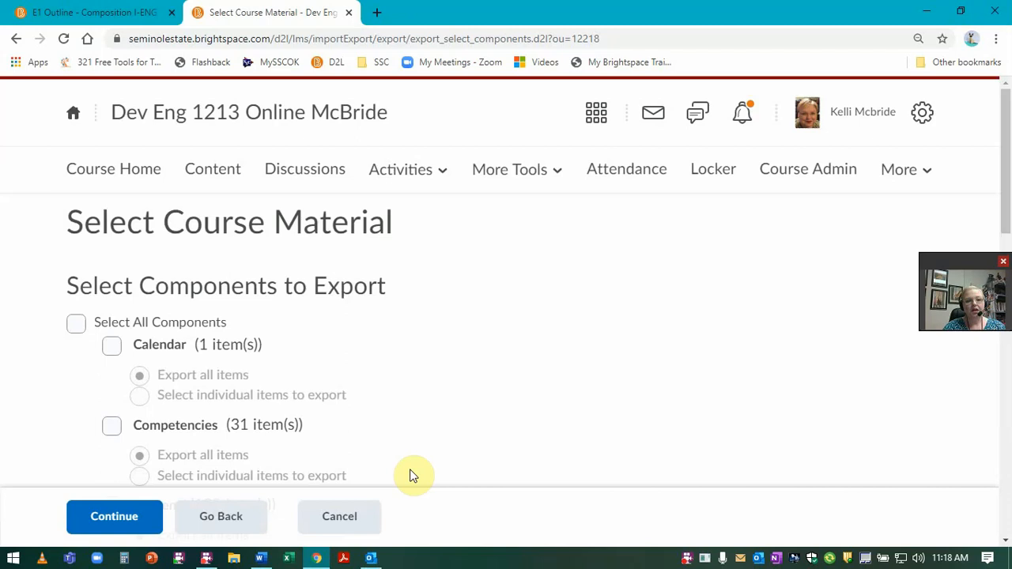
Step: Select only the Pre-Test quiz under Assessments > Quizzes for export
scroll(409, 475, "down", 10)
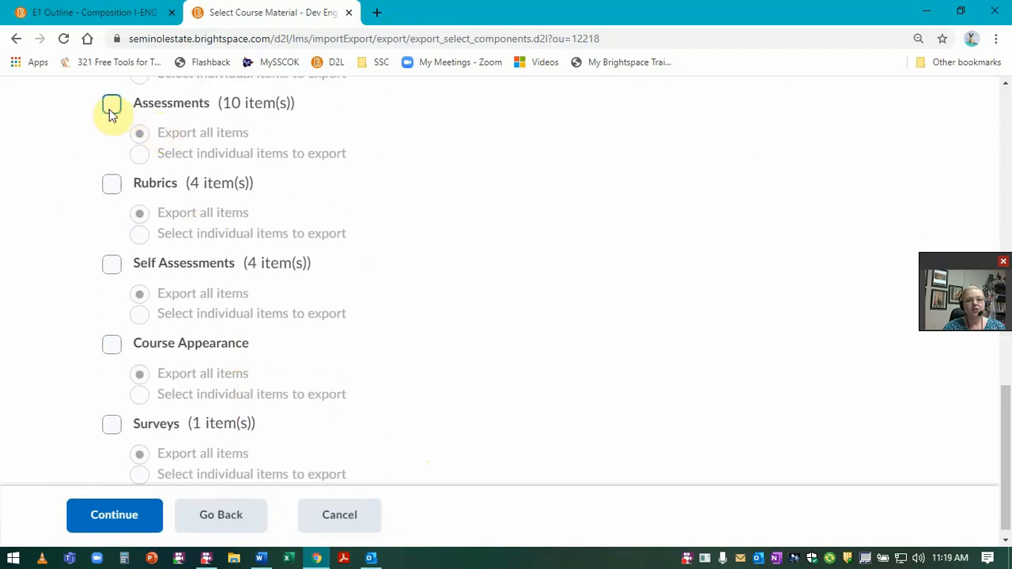
left_click(111, 107)
left_click(140, 153)
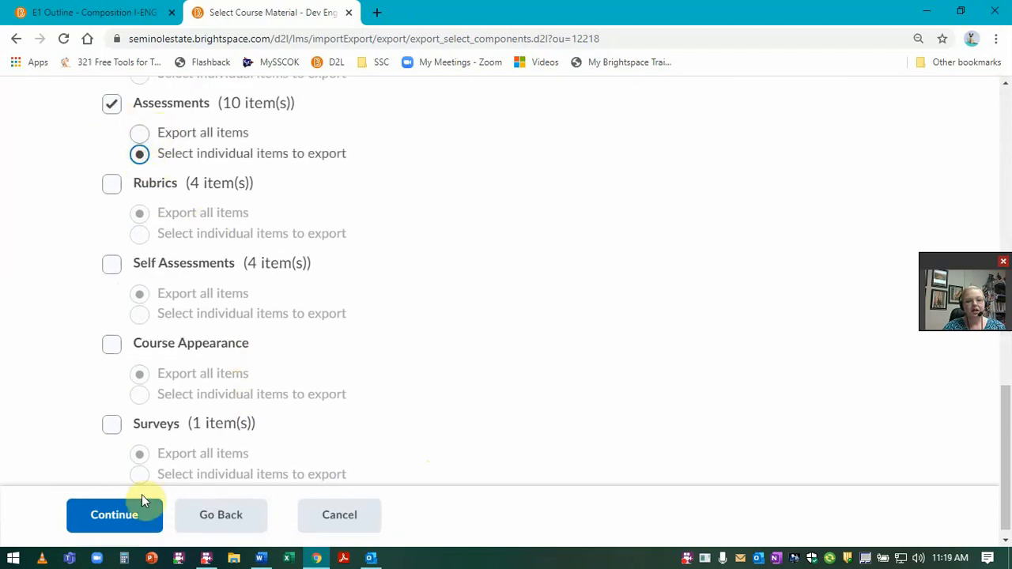
left_click(142, 499)
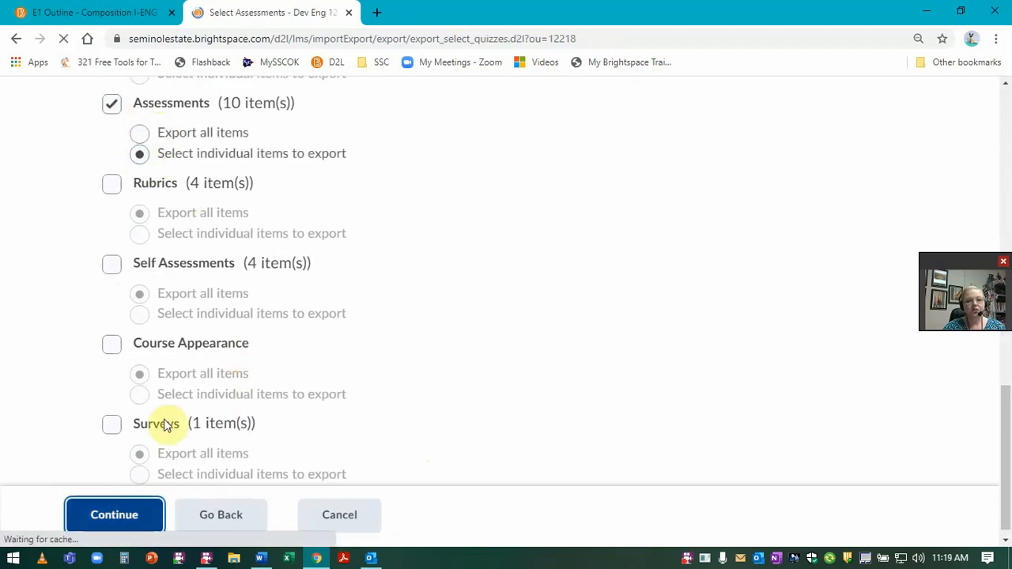
left_click(72, 419)
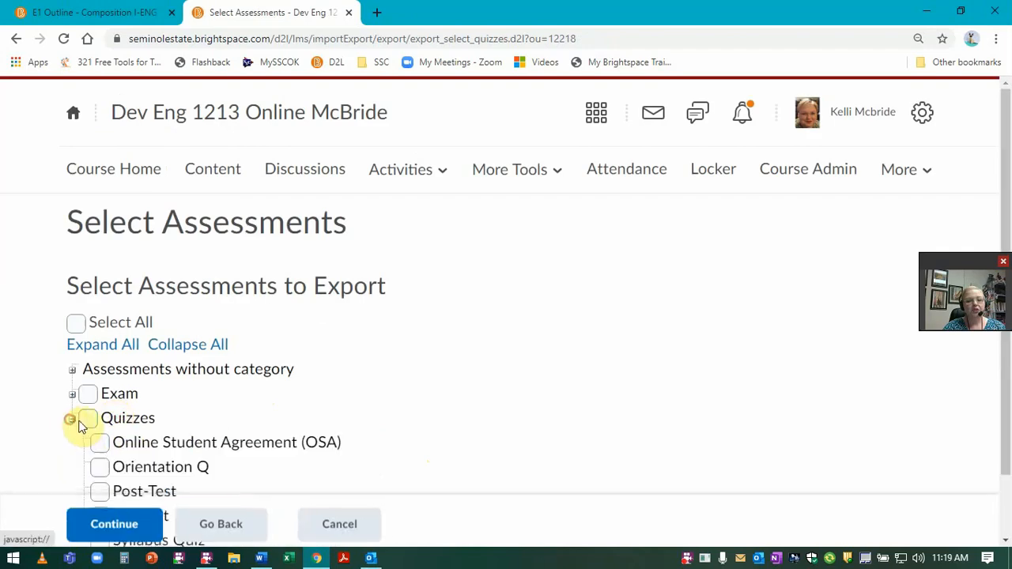
scroll(79, 427, "down", 1)
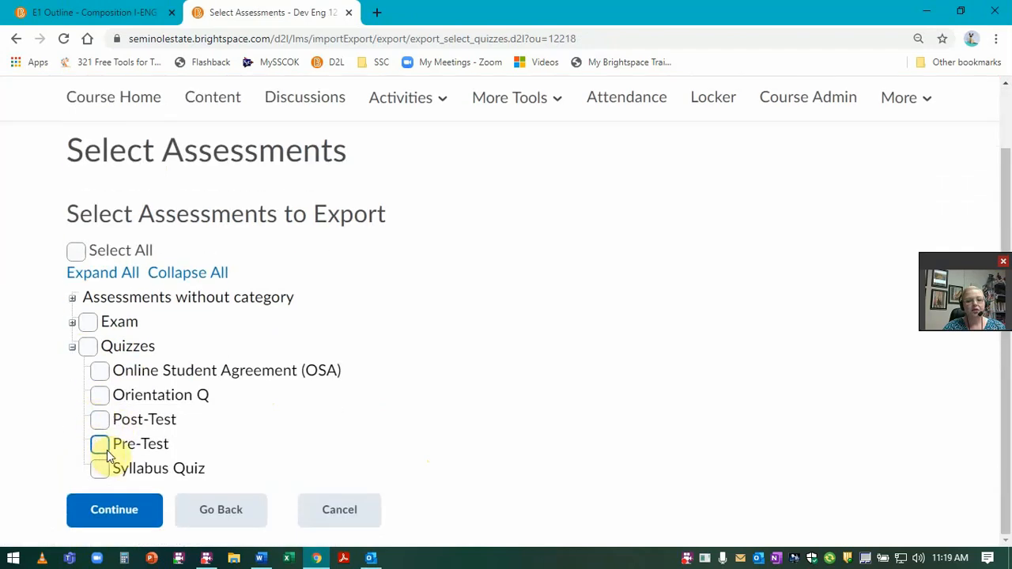
left_click(101, 445)
Step: Run the export, download the resulting zip package, and finish with Done
left_click(119, 510)
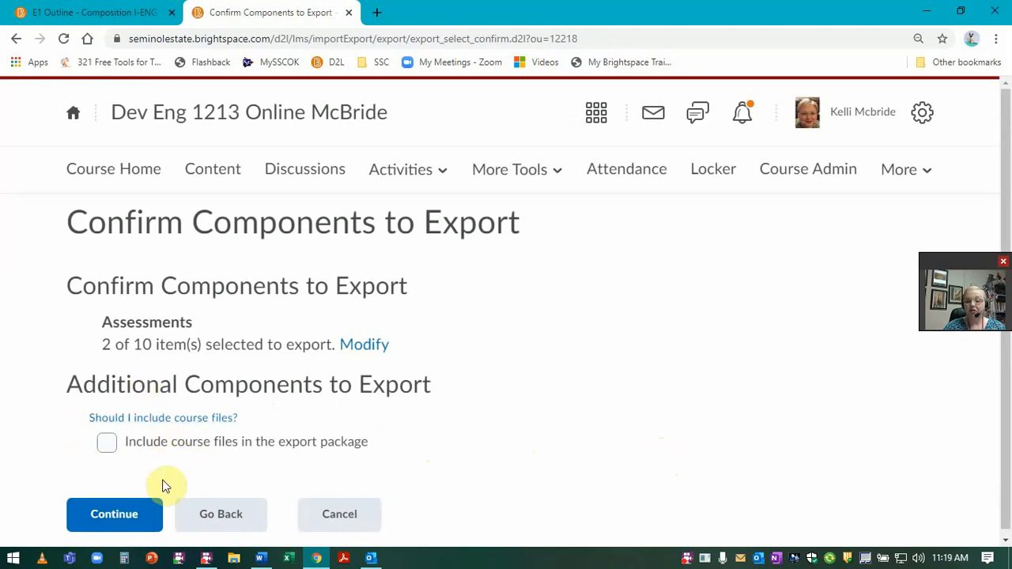
left_click(113, 514)
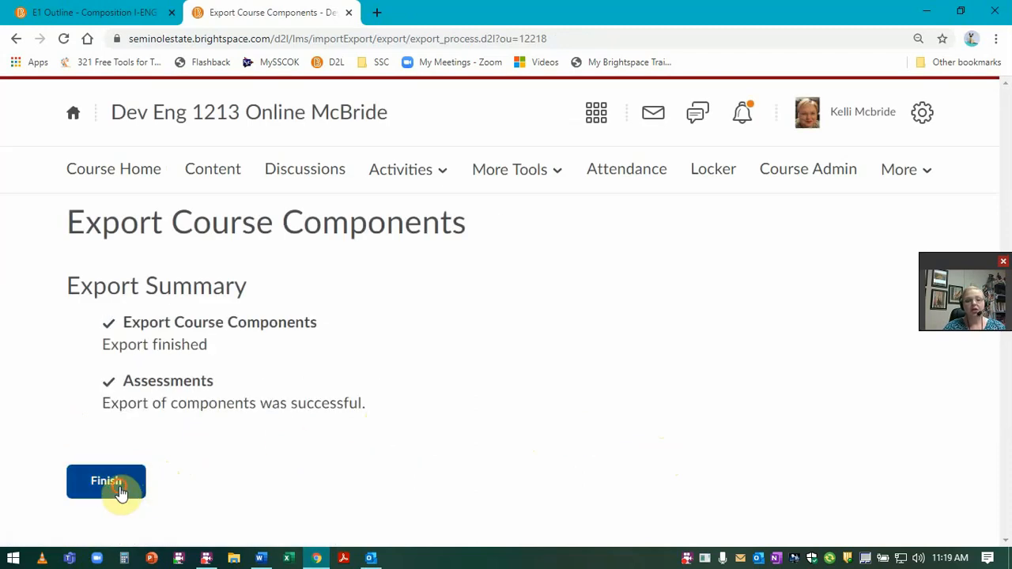
left_click(111, 483)
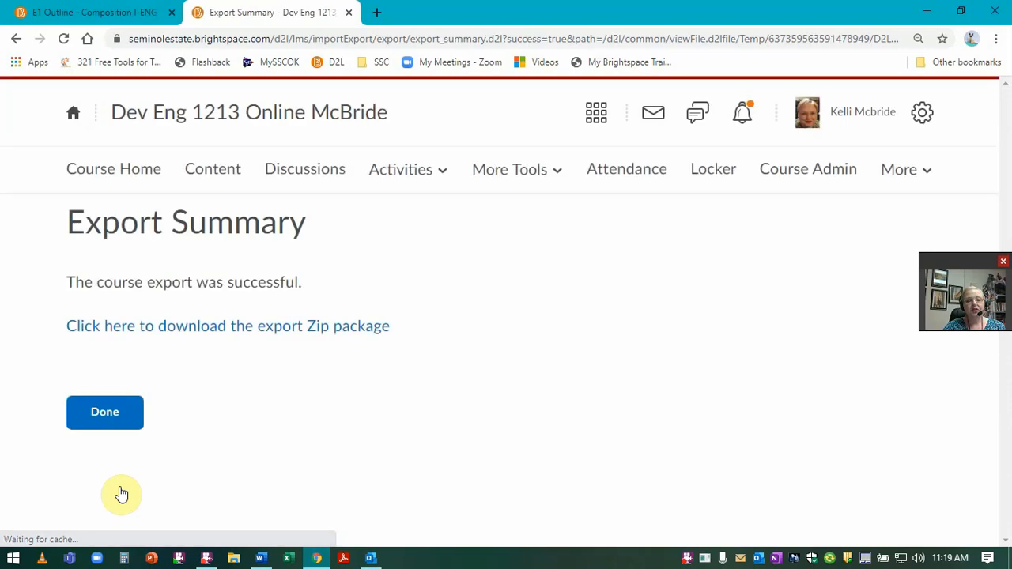
left_click(305, 333)
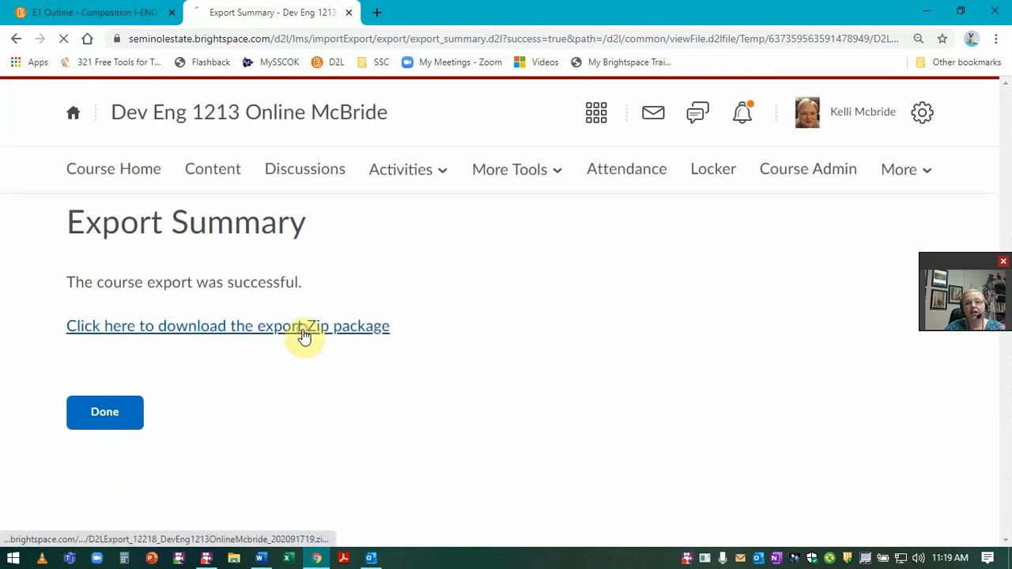
left_click(120, 419)
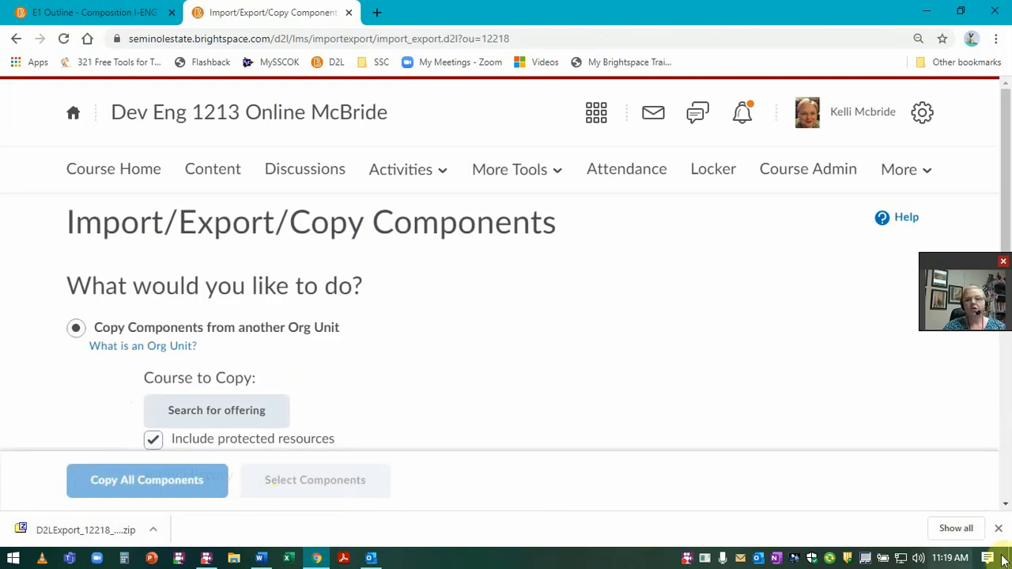
left_click(998, 528)
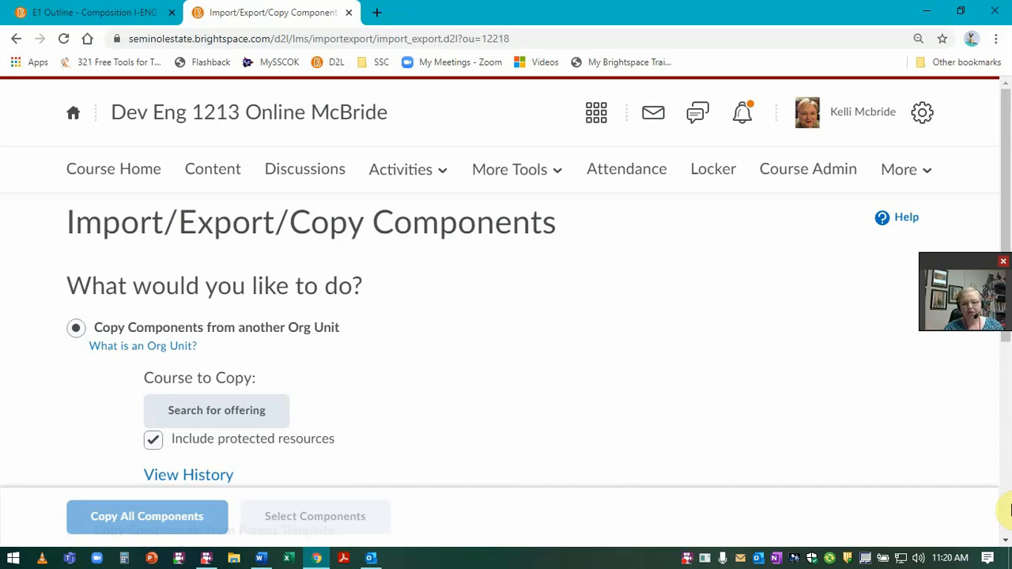
Step: Edit the Test quiz from the assessments list and view its Submission Views
left_click(379, 174)
left_click(393, 229)
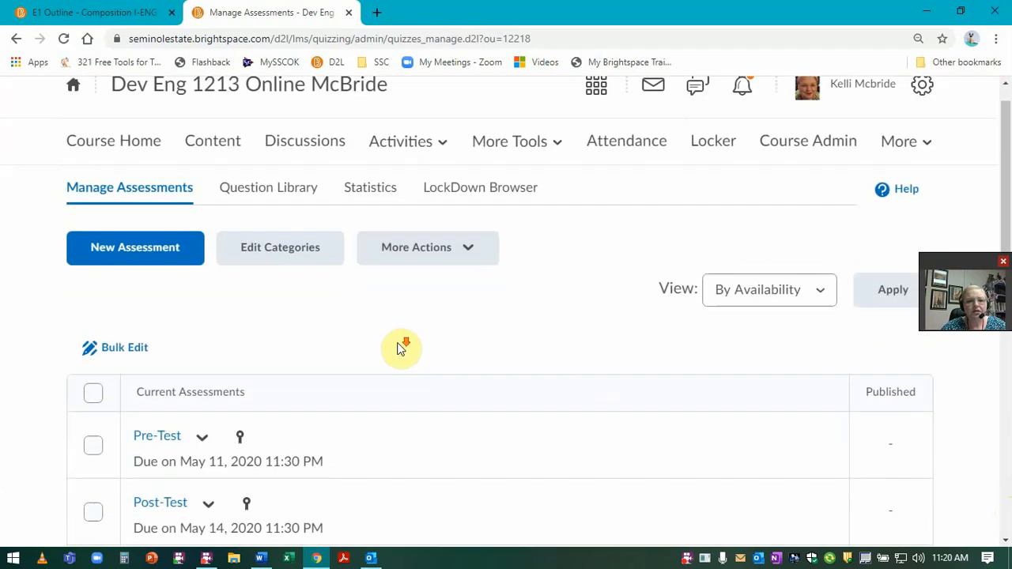
scroll(401, 347, "down", 10)
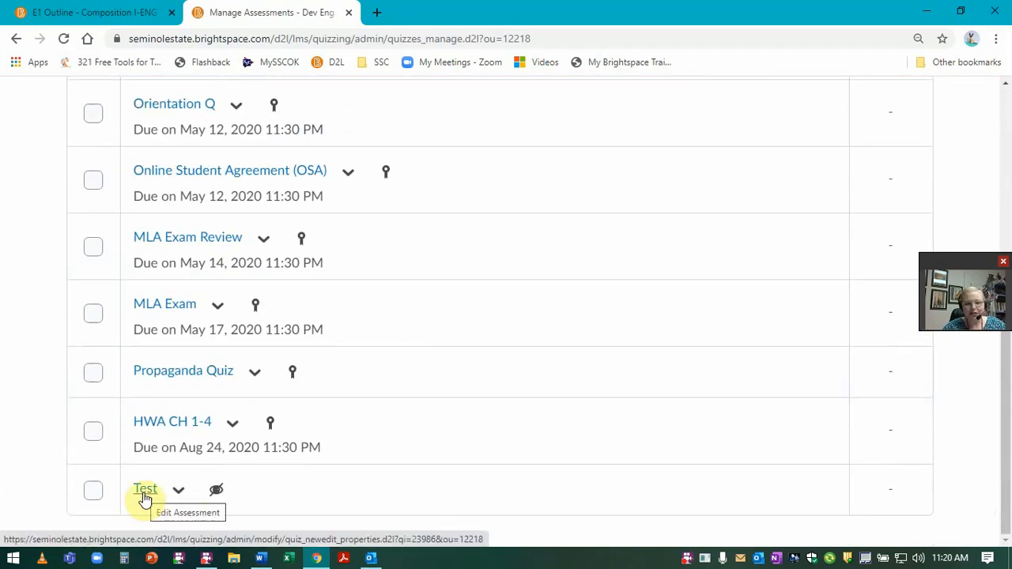
left_click(178, 490)
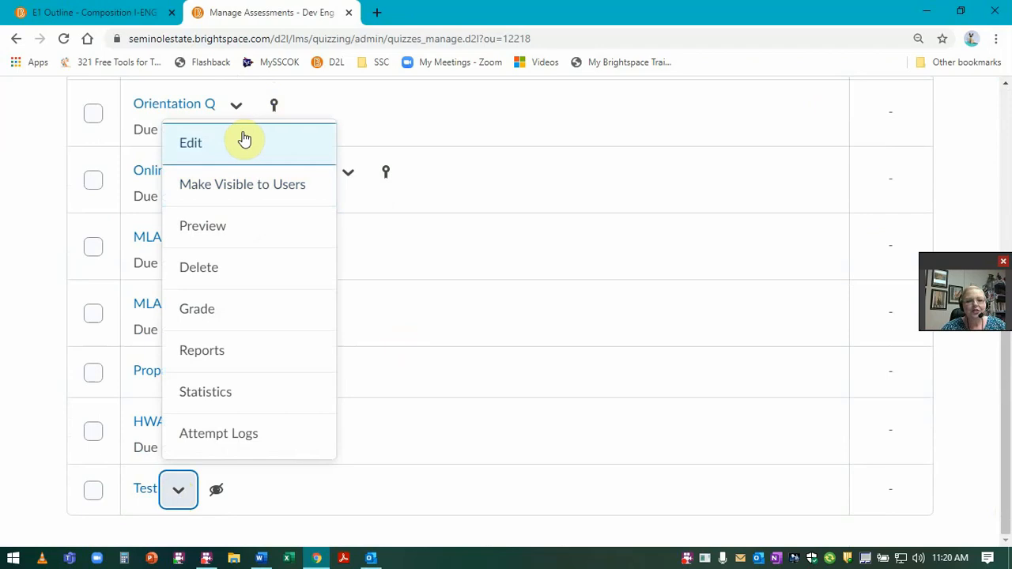
left_click(245, 139)
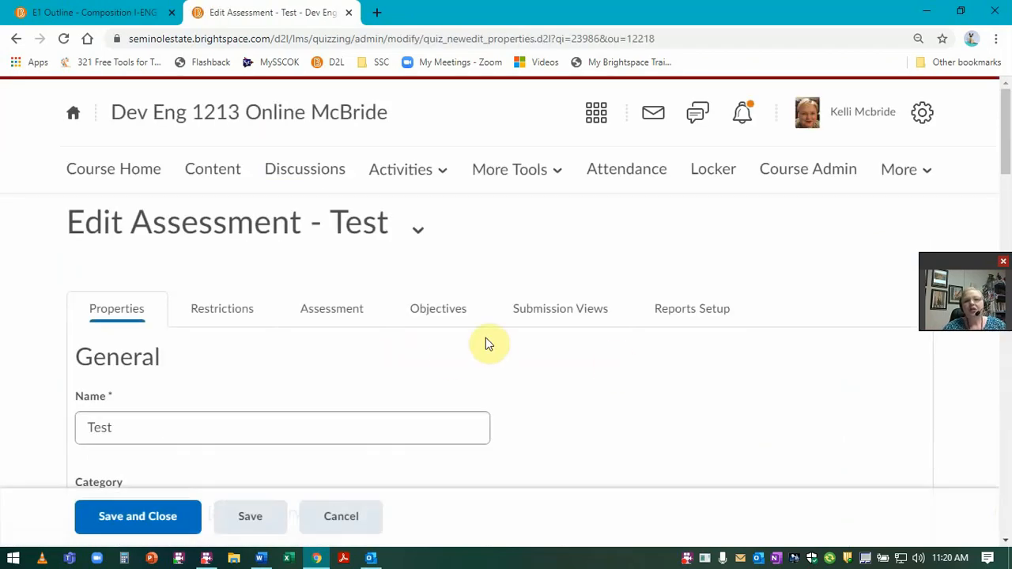
left_click(565, 313)
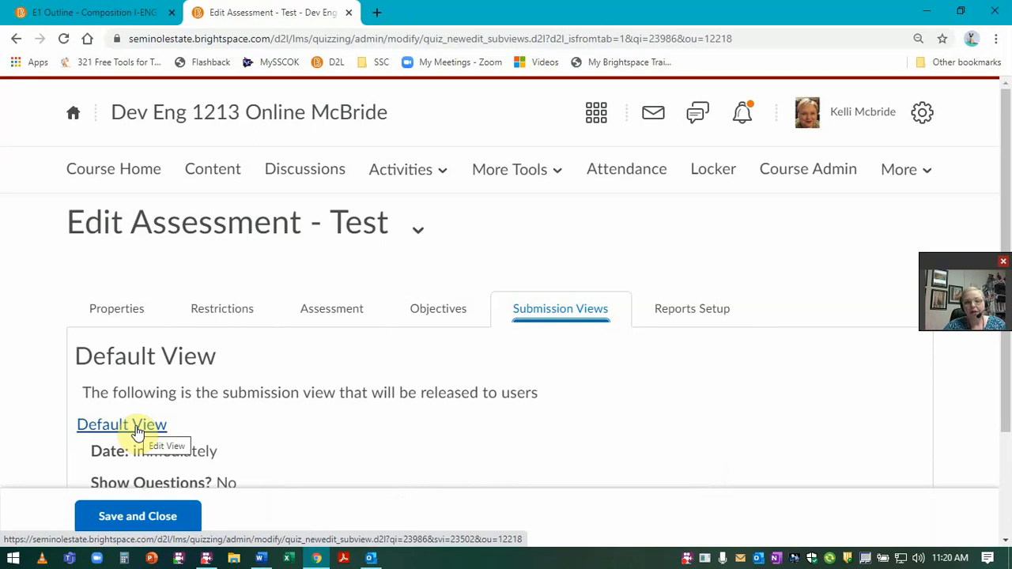
Step: Set the Default View to show all questions without user responses or answers, and save
left_click(137, 431)
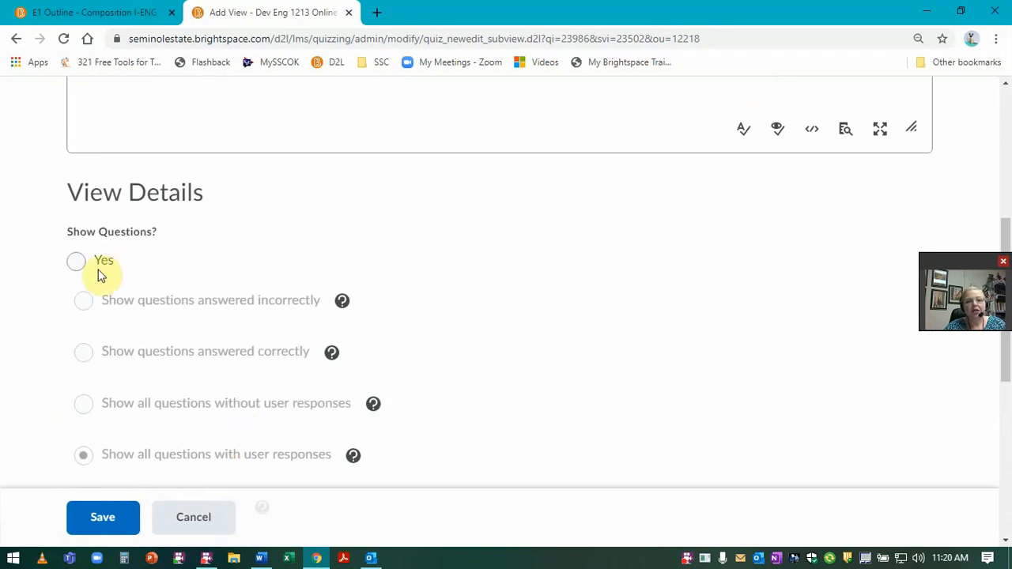
left_click(77, 261)
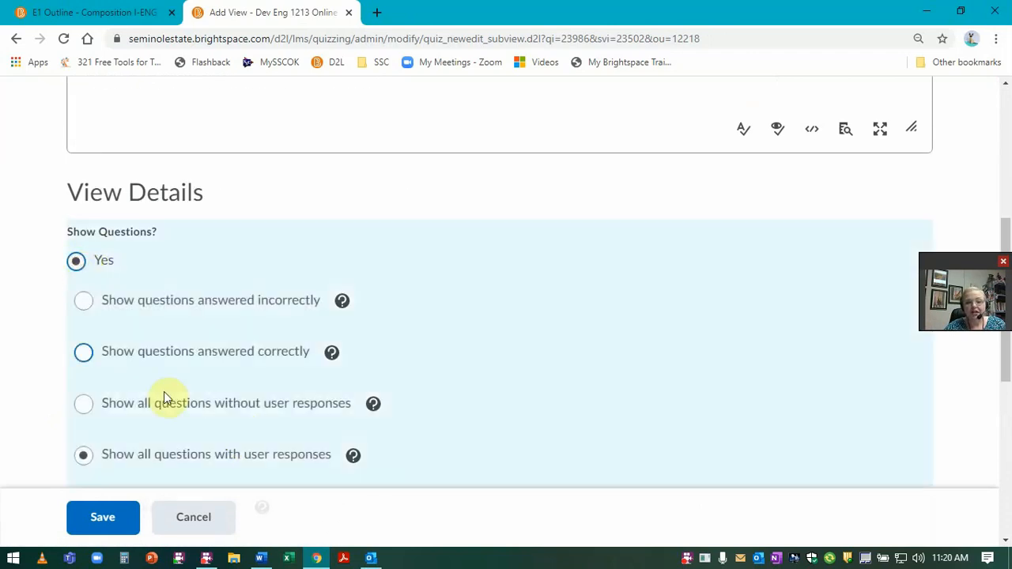
scroll(166, 399, "down", 7)
scroll(103, 406, "up", 6)
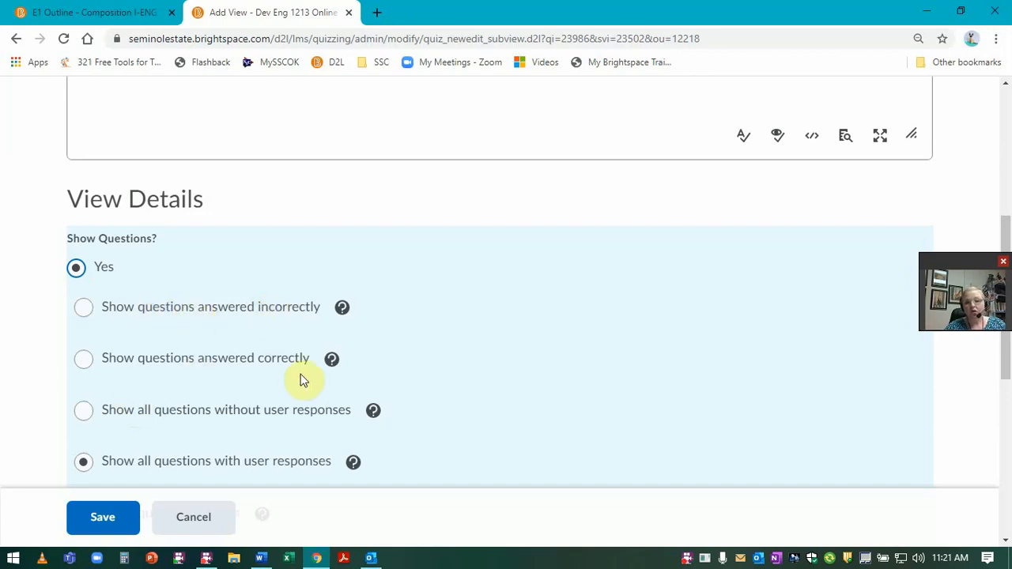
scroll(300, 373, "down", 3)
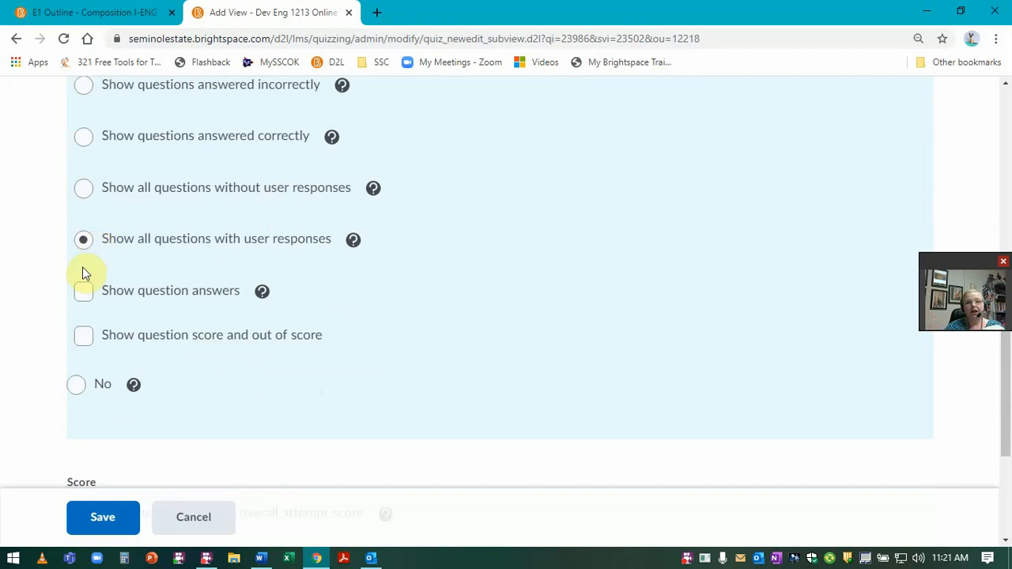
left_click(82, 294)
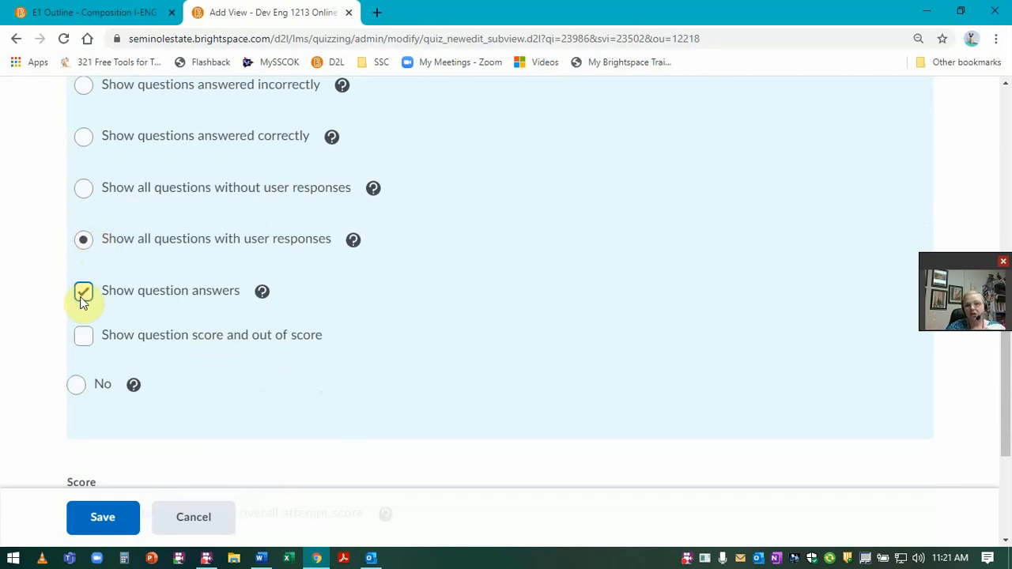
left_click(84, 294)
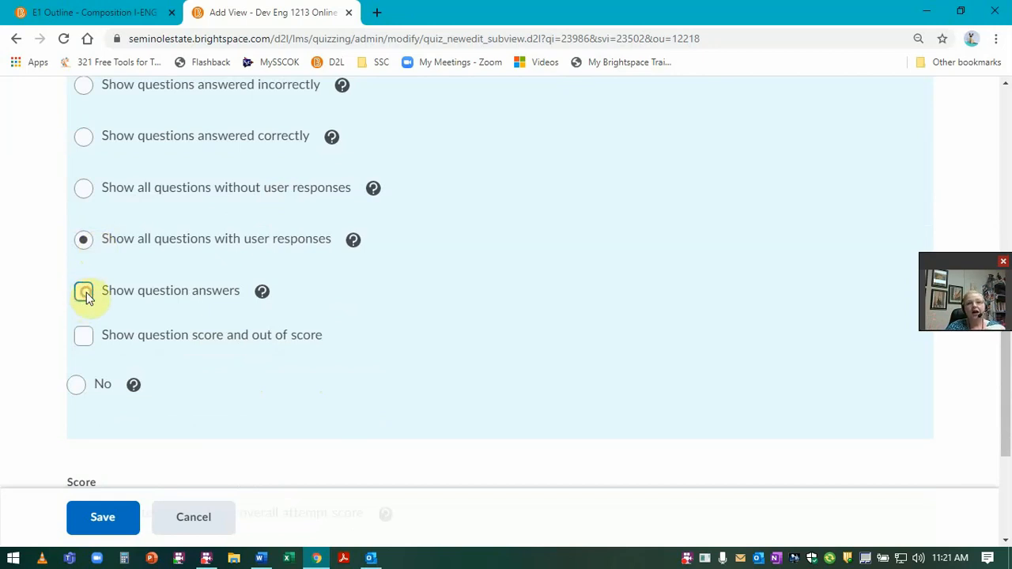
left_click(84, 190)
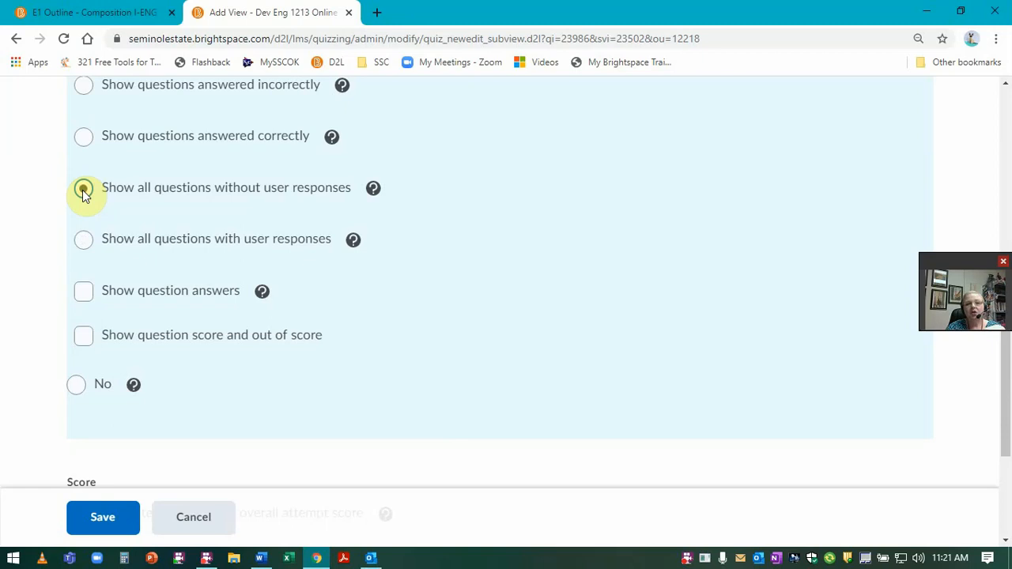
left_click(103, 517)
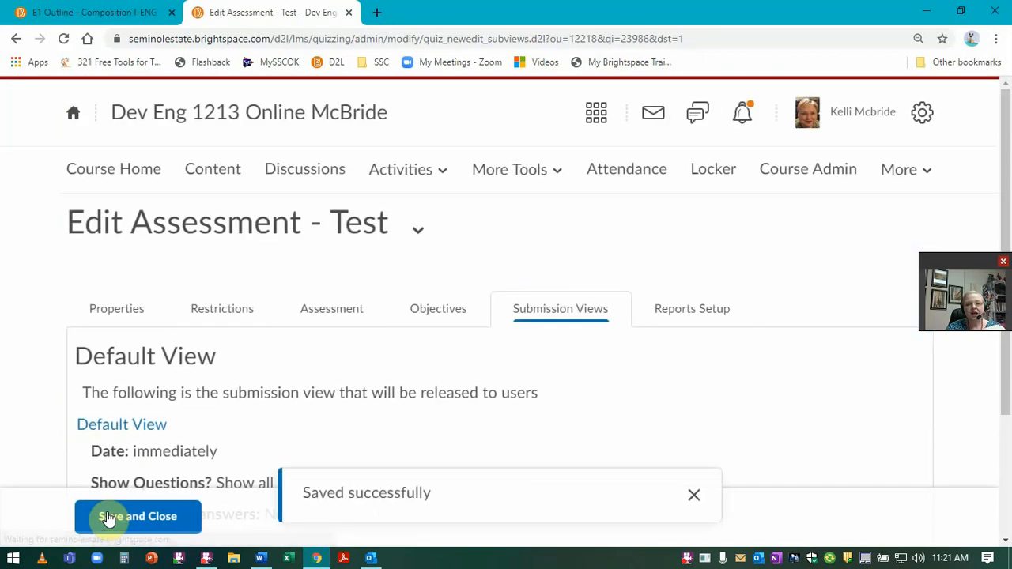
Step: Preview the Test quiz from its Properties title dropdown and start the attempt
left_click(134, 316)
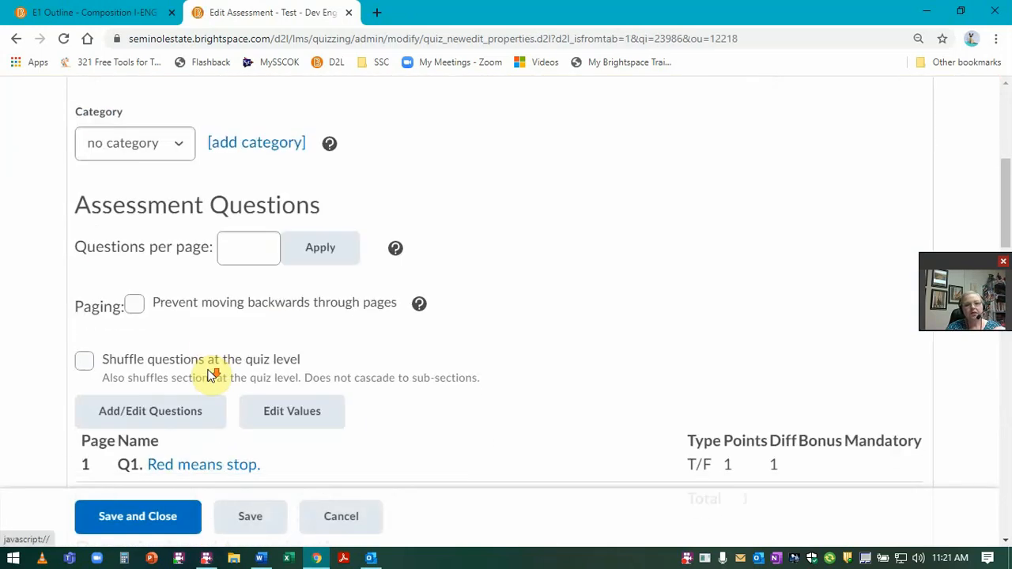
left_click(418, 229)
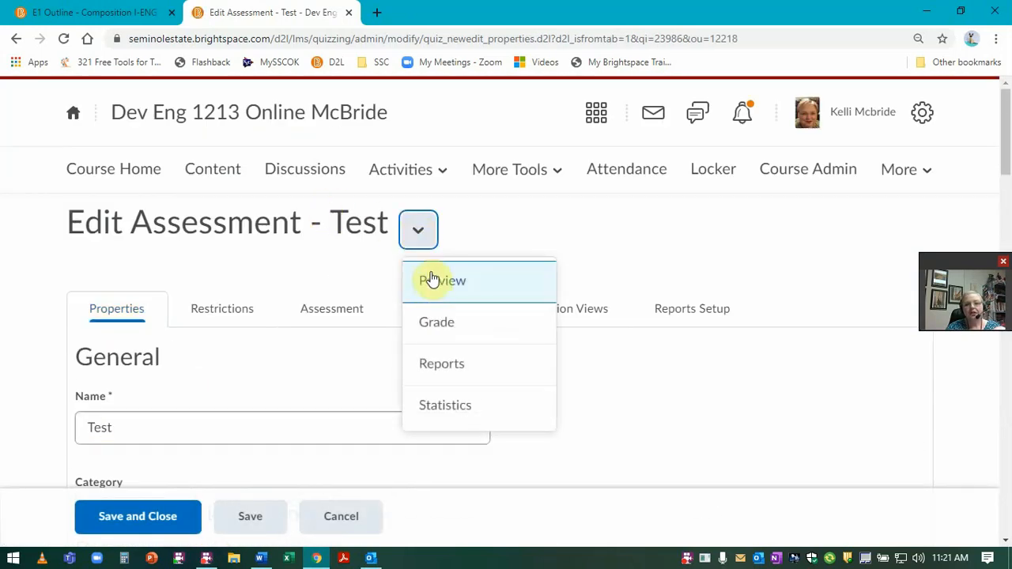
left_click(429, 278)
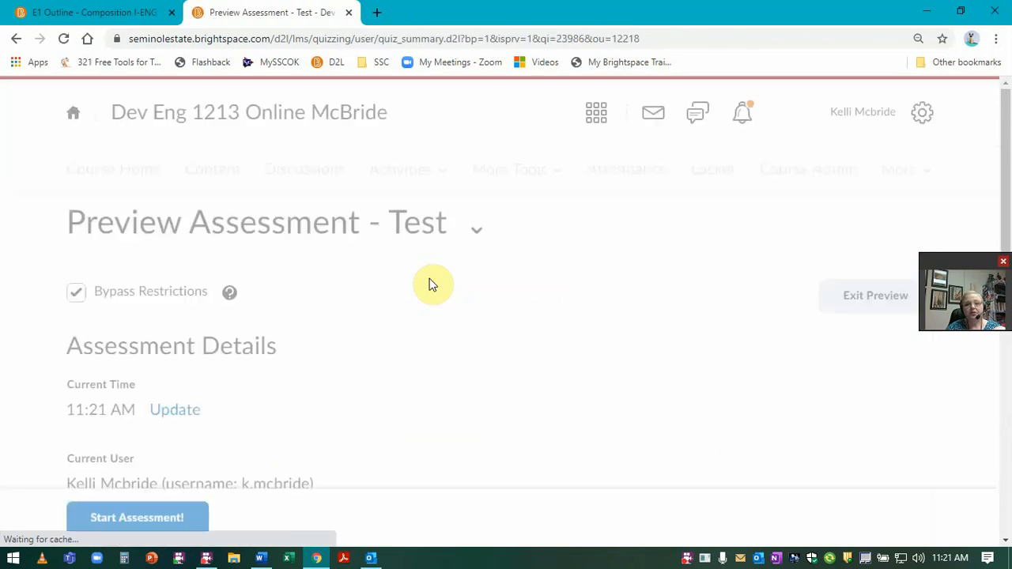
left_click(119, 530)
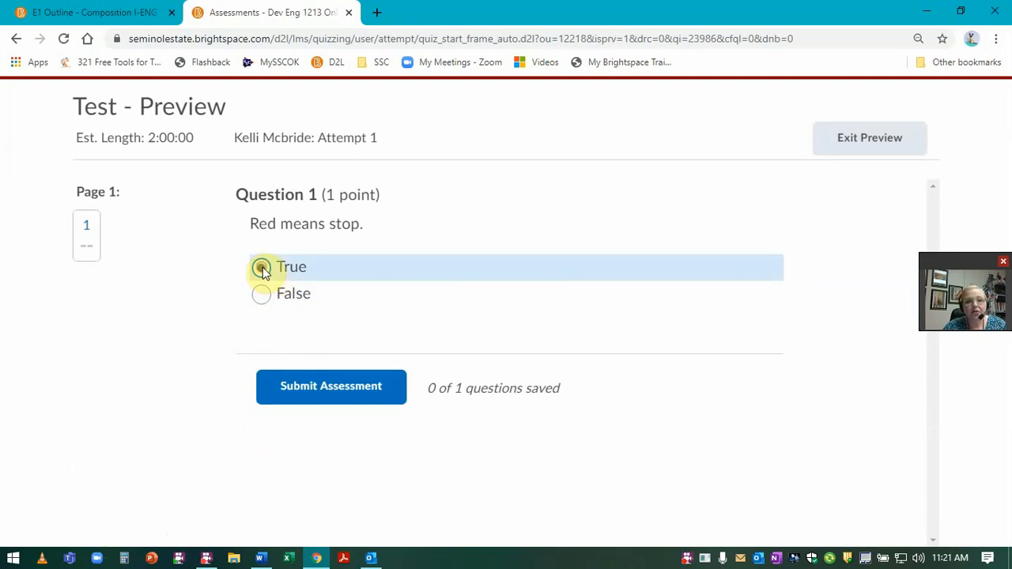
Step: Answer True, submit the preview, then copy Question 1 with its True/False options into Word
left_click(262, 268)
left_click(333, 393)
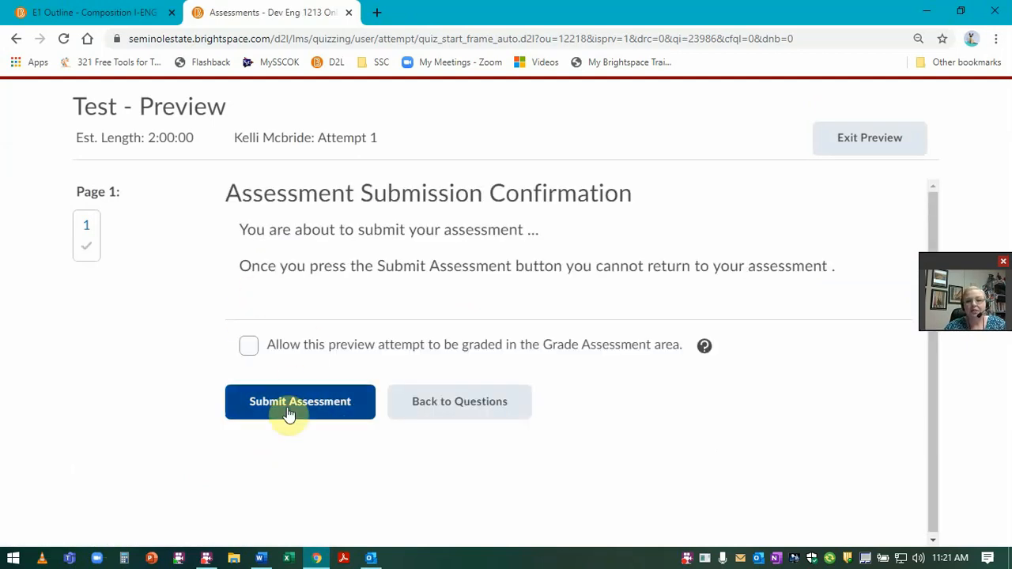
left_click(291, 401)
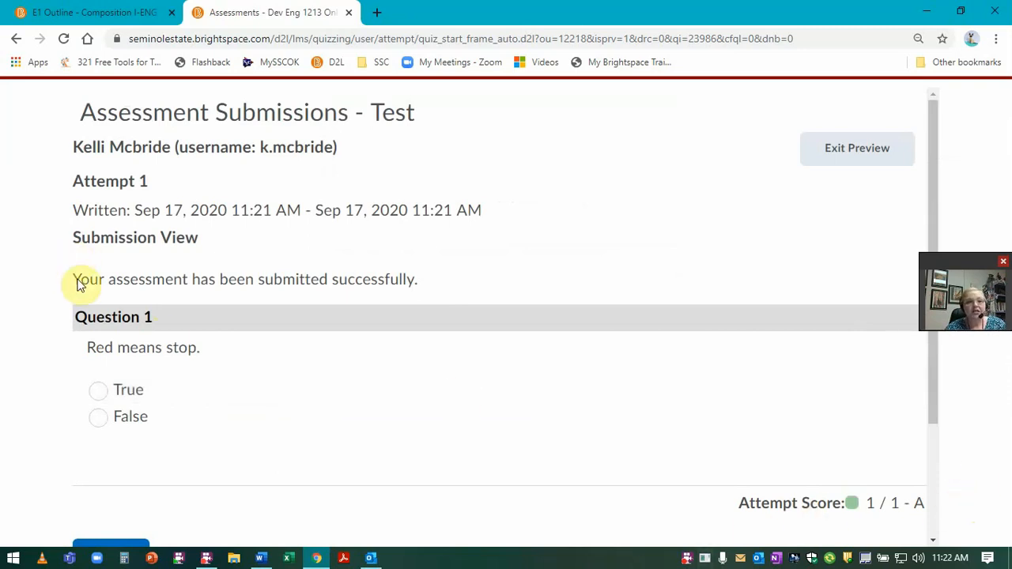
left_click_drag(77, 318, 167, 436)
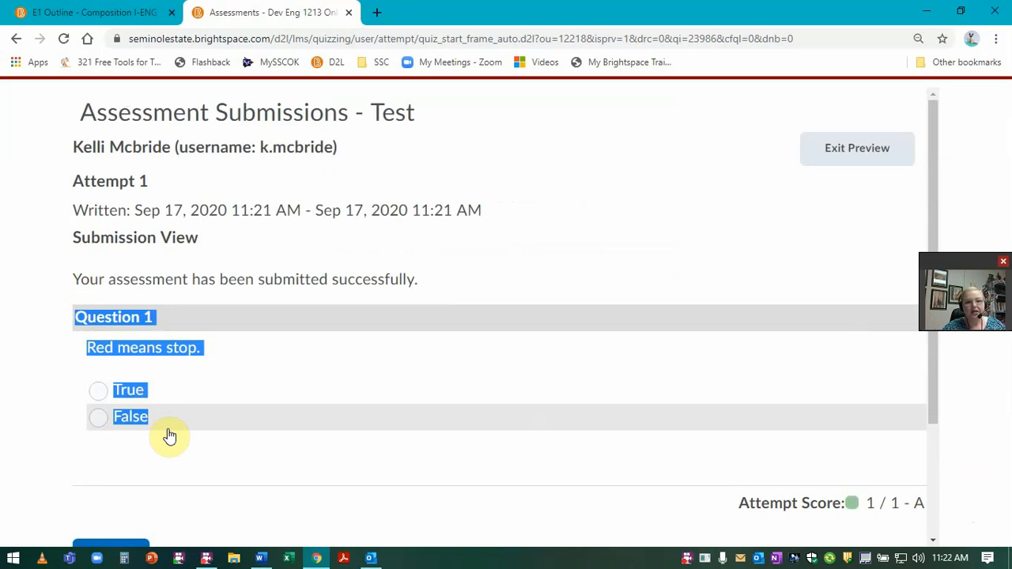
left_click(261, 557)
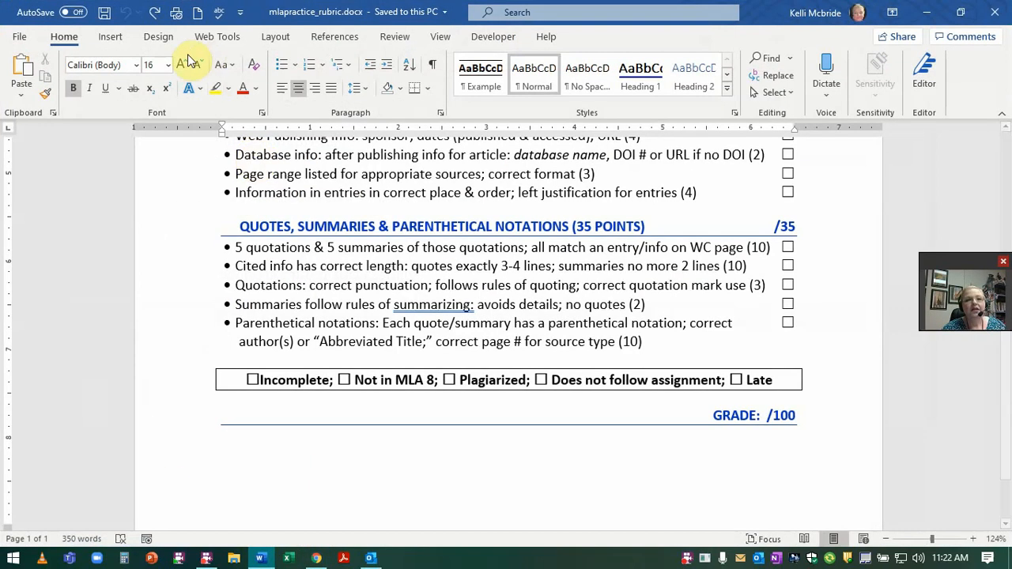
Step: Paste the 'Red means stop.' question and its True/False options into a new document
left_click(198, 12)
left_click(330, 368)
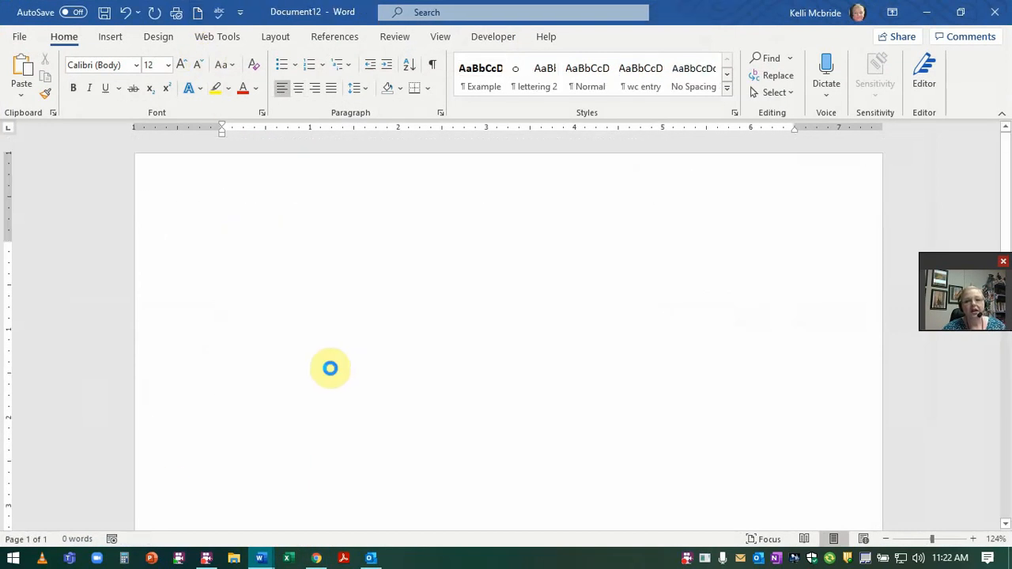
type("Red means stop. Question options: True False")
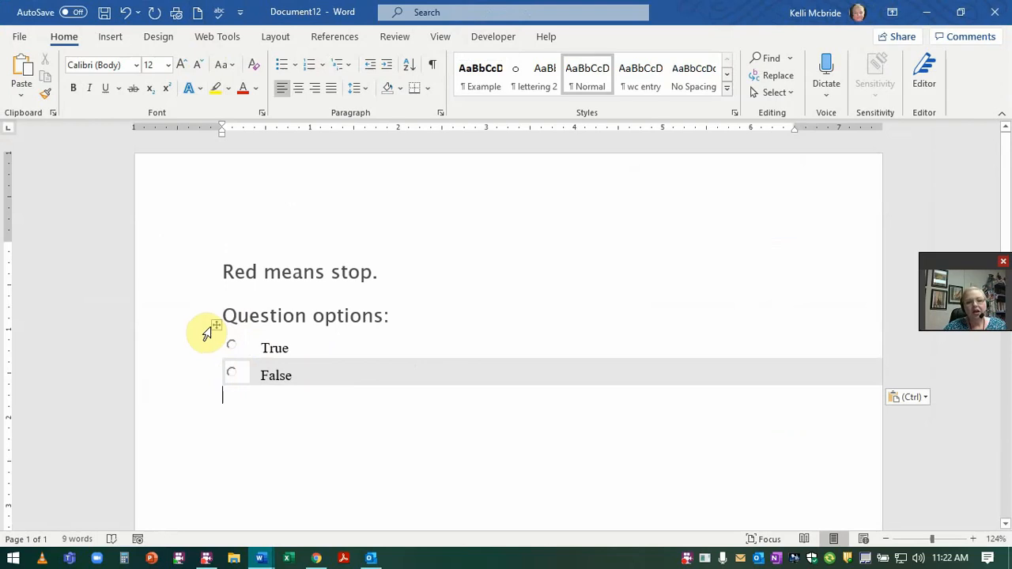
left_click(215, 324)
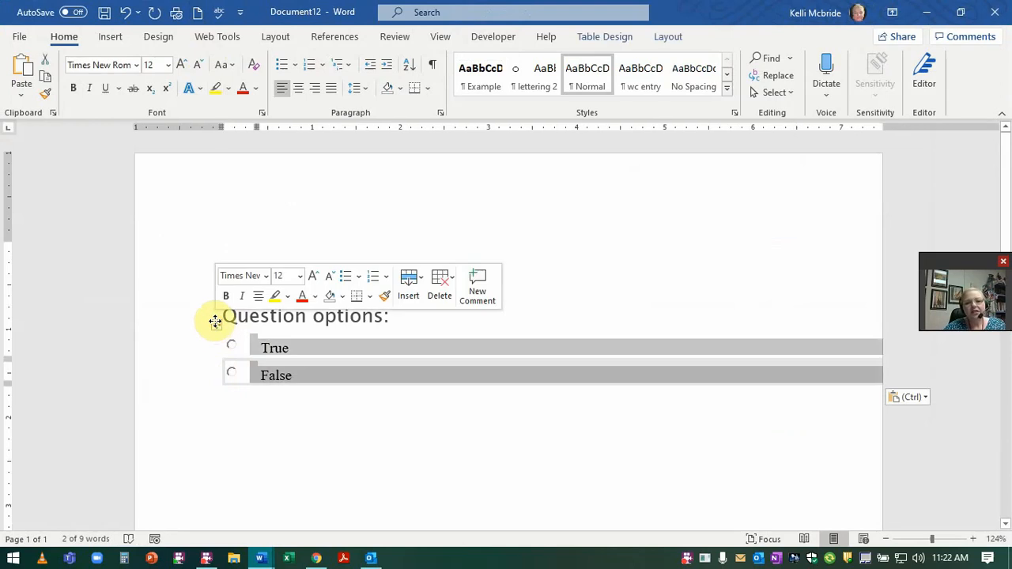
left_click(344, 400)
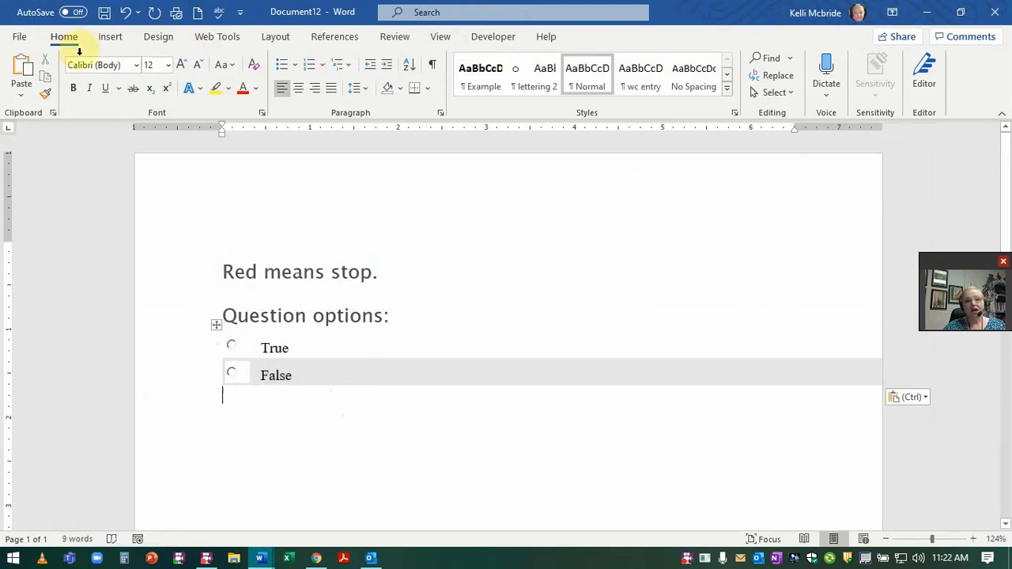
left_click(19, 37)
Step: Save the document to the Desktop as Plain Text test.txt, accepting the warnings, then close it
left_click(47, 235)
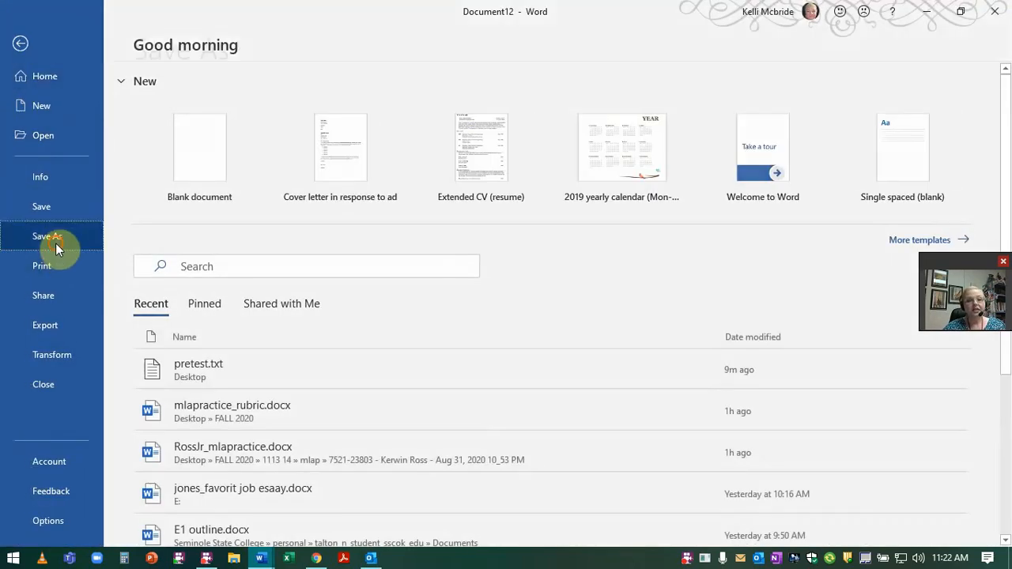
left_click(466, 161)
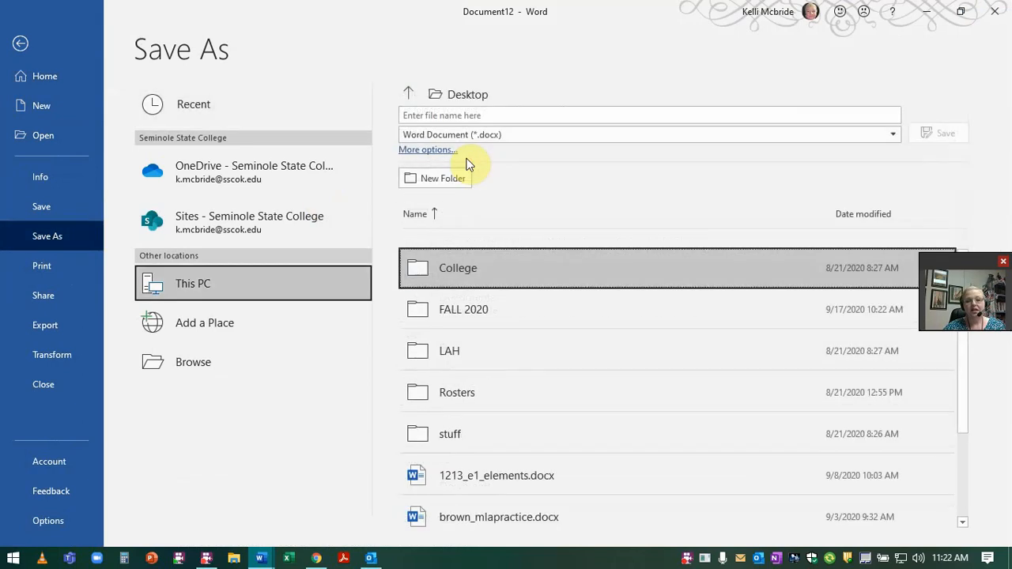
left_click(483, 134)
left_click(478, 320)
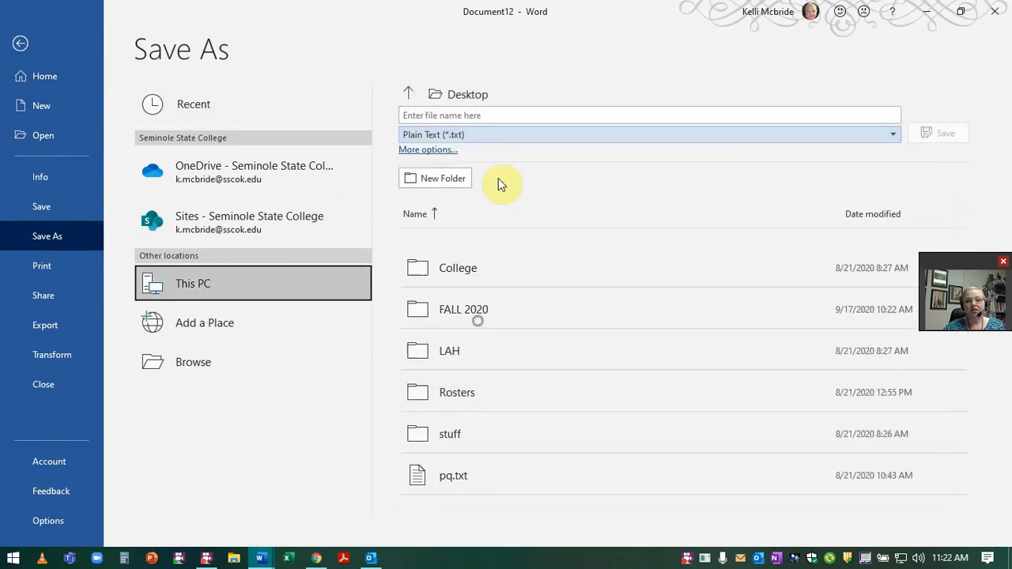
left_click(517, 113)
type("test")
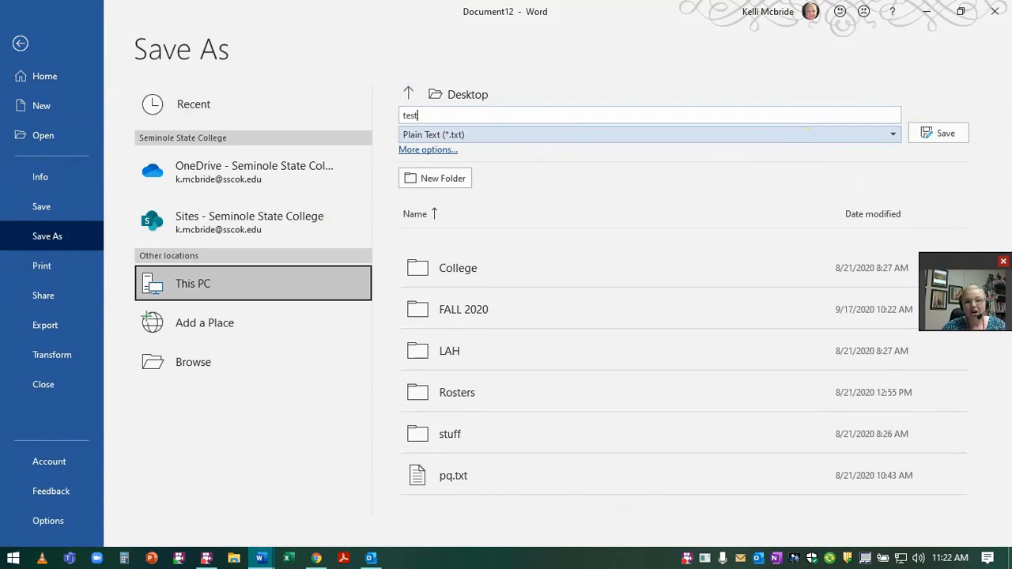
left_click(944, 133)
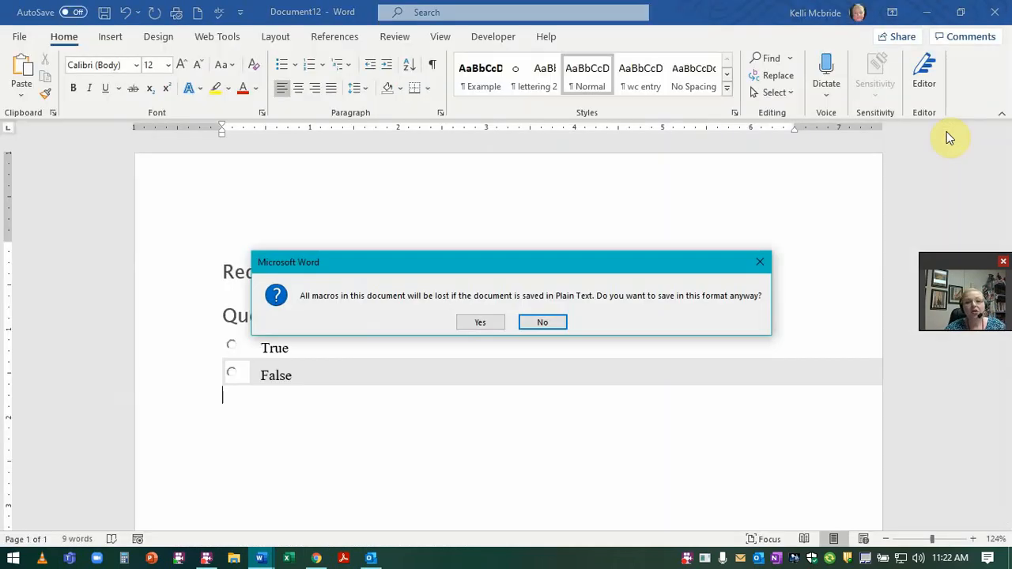
left_click(481, 320)
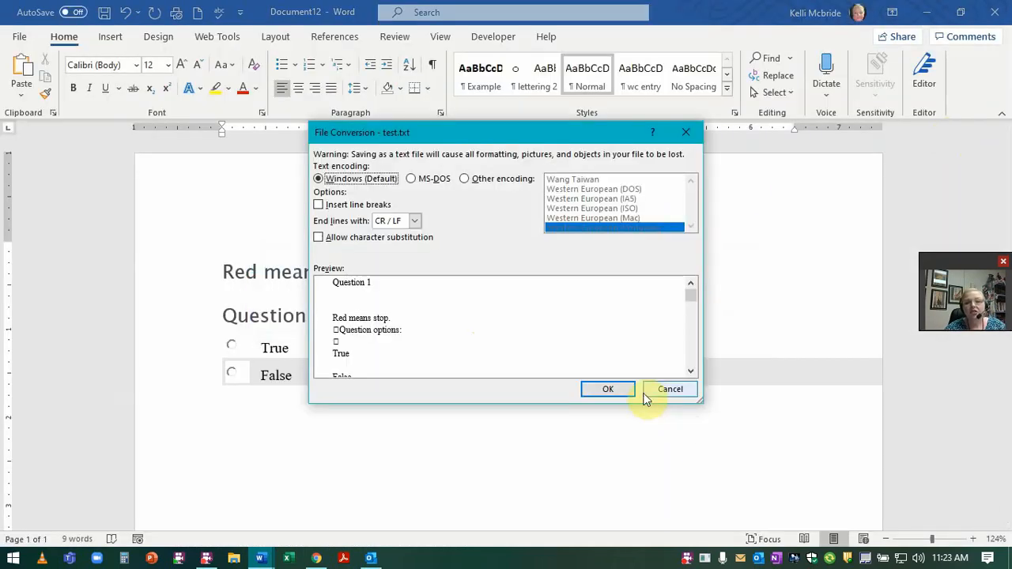
left_click(618, 393)
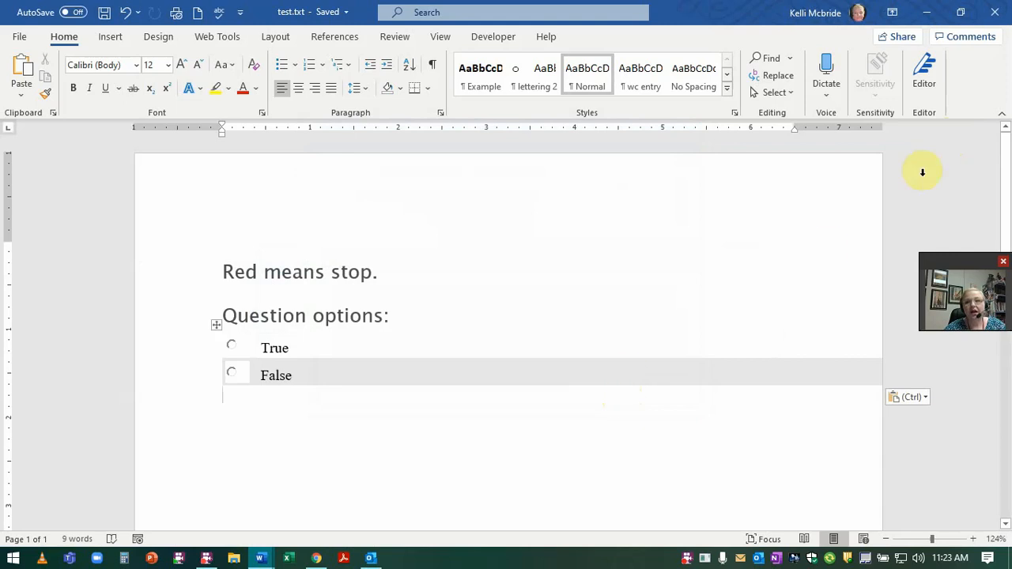
left_click(997, 12)
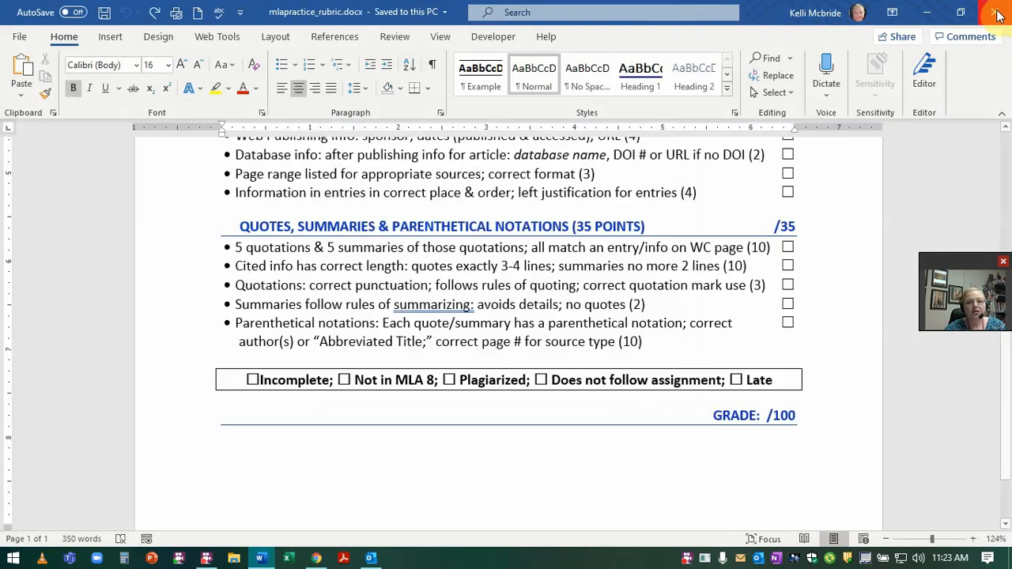
Step: Reopen test.txt from the recent files list
left_click(17, 40)
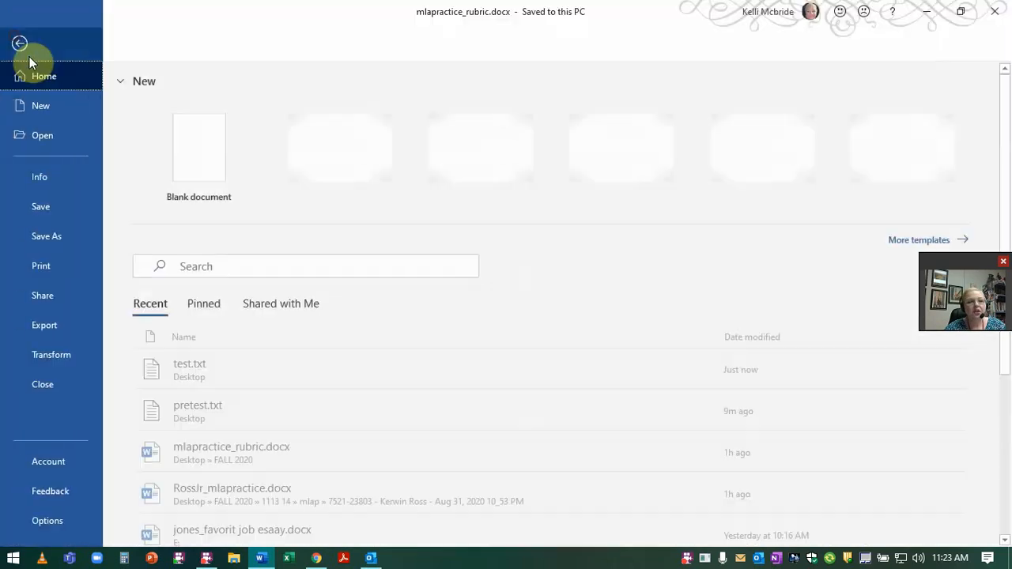
left_click(39, 140)
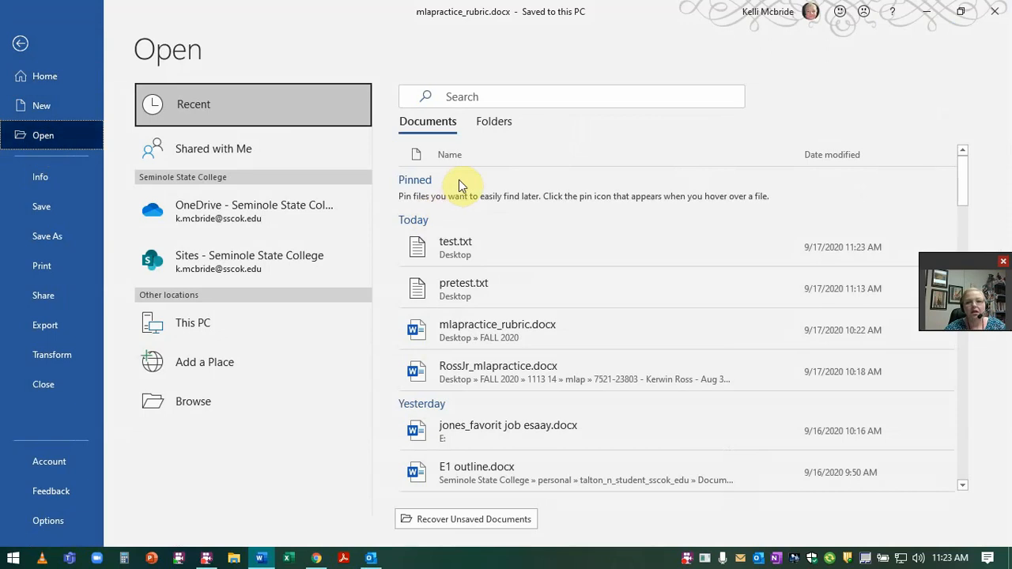
left_click(445, 245)
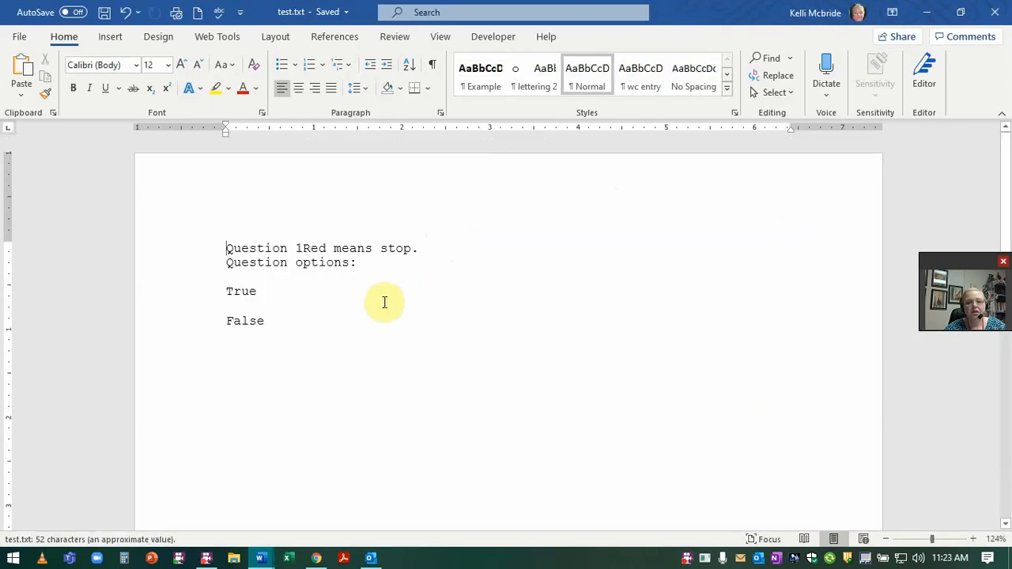
left_click(290, 336)
key("ctrl+a")
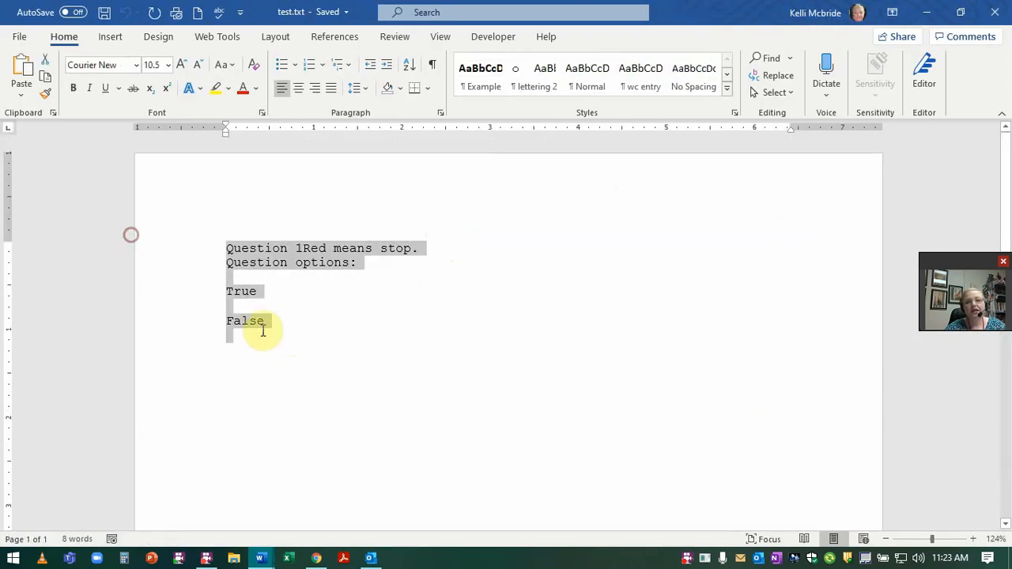
left_click(273, 323)
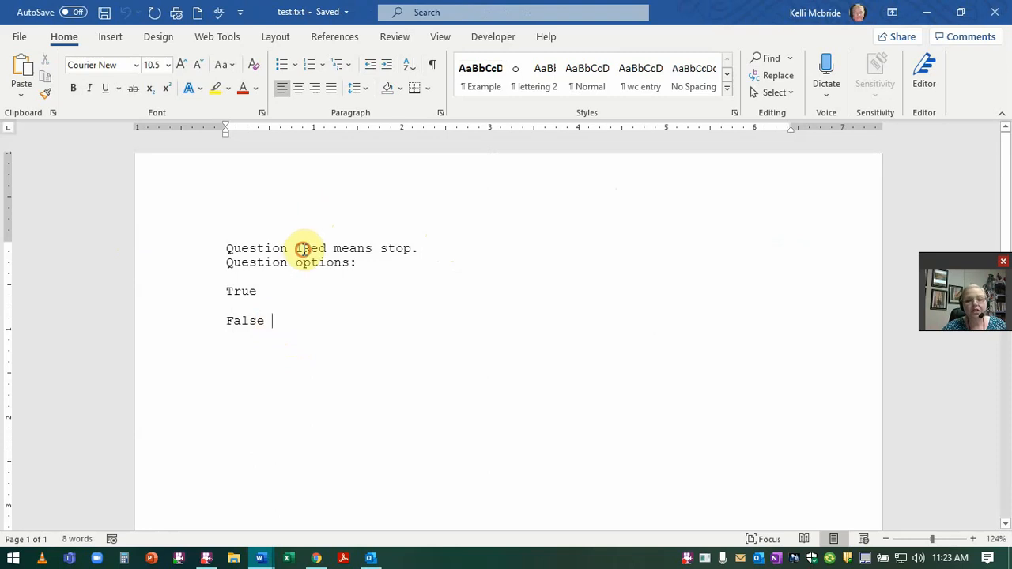
Step: Delete 'Question 1' and the 'Question options:' line, leaving the question and True/False
left_click_drag(302, 249, 147, 239)
key("Delete")
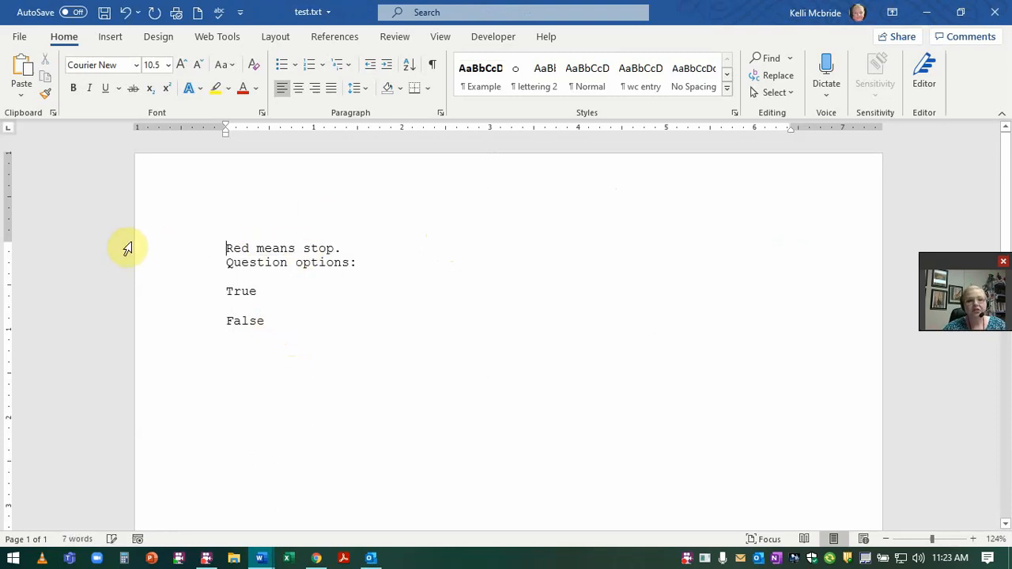
left_click(155, 255)
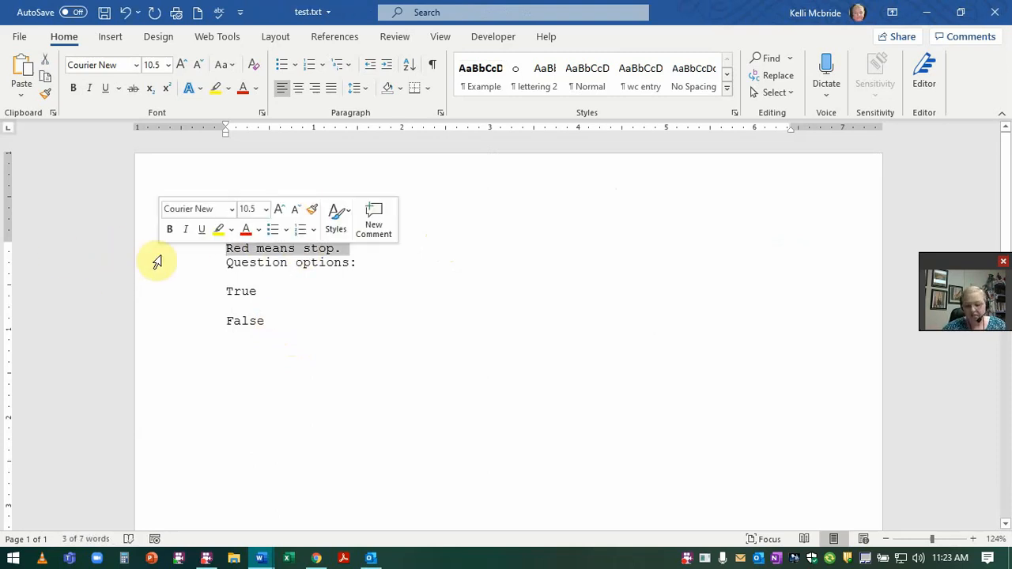
key("Down")
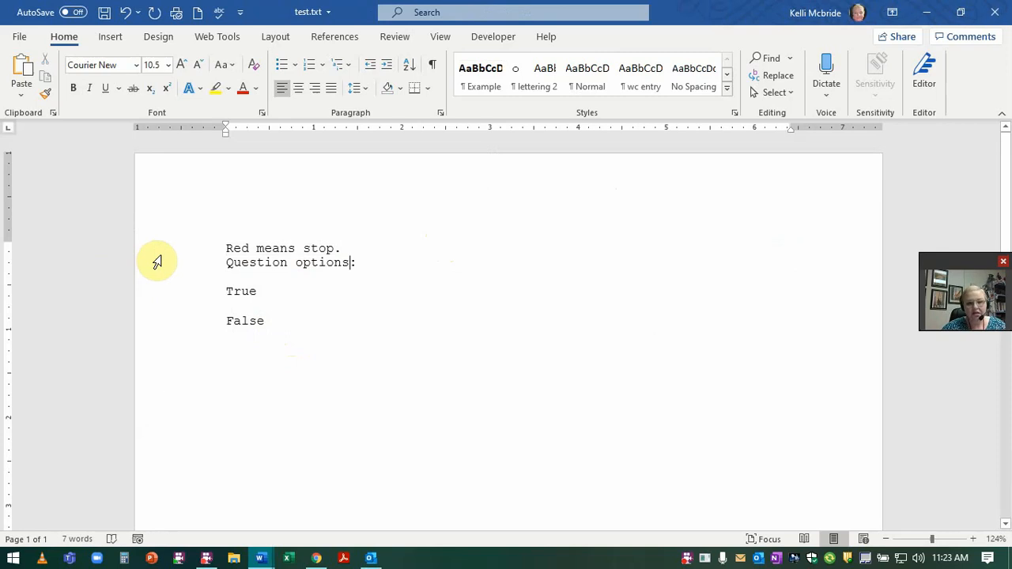
key("shift+Home")
key("BackSpace")
key("Delete")
key("Delete")
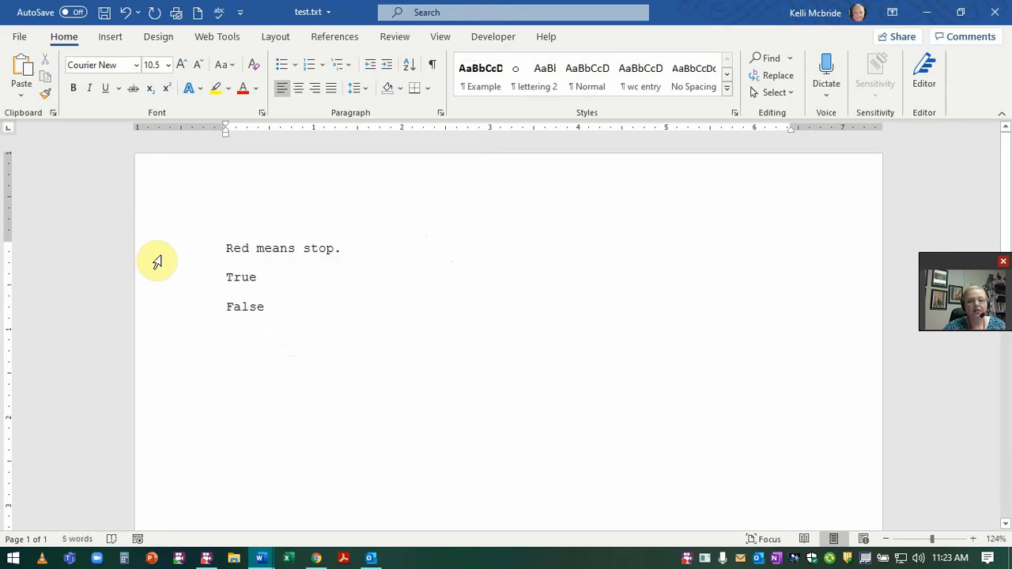
Step: Set all the text to Calibri (Body), size 12
key("ctrl+a")
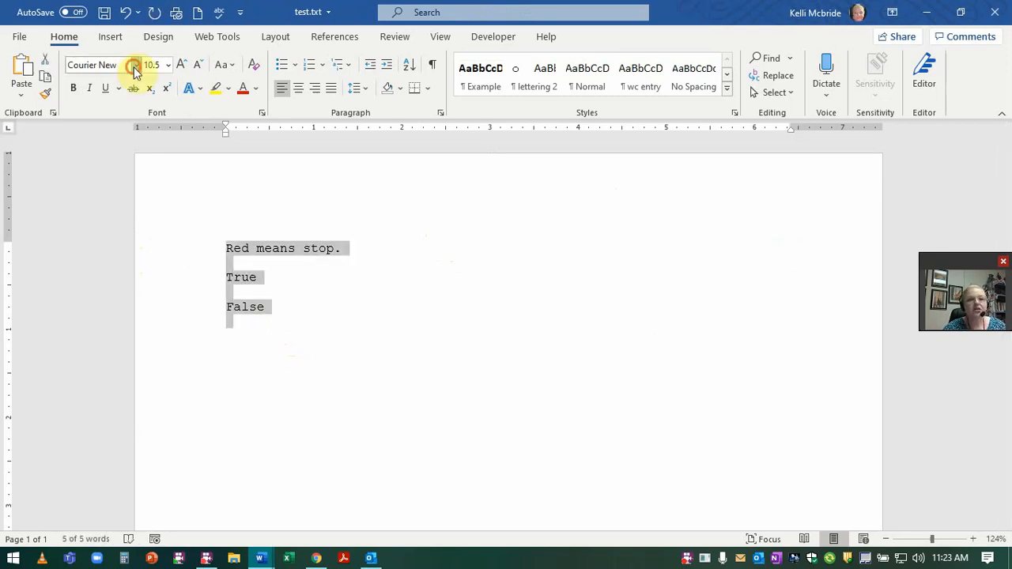
left_click(136, 66)
left_click(139, 128)
left_click(168, 65)
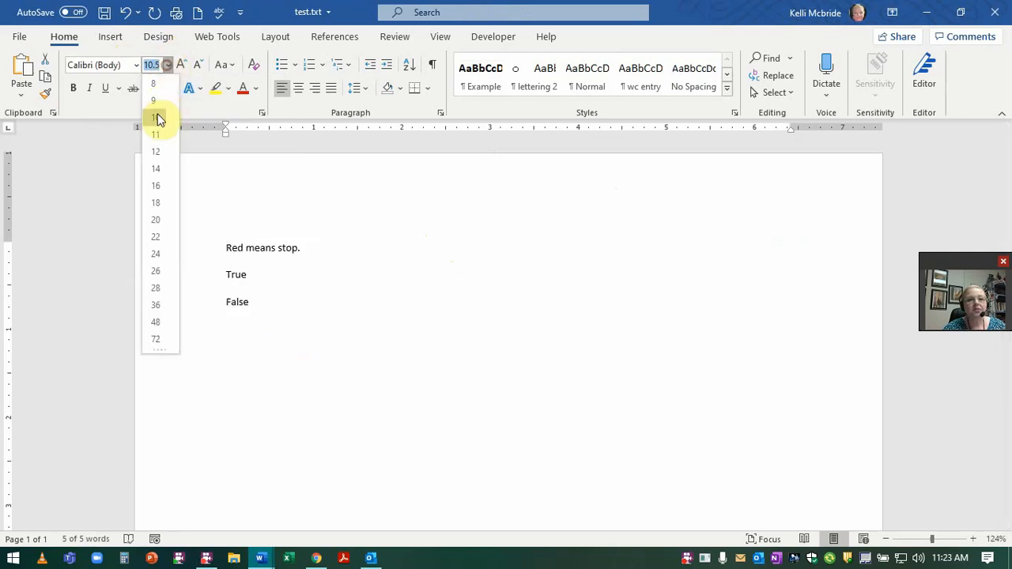
left_click(156, 151)
left_click(268, 297)
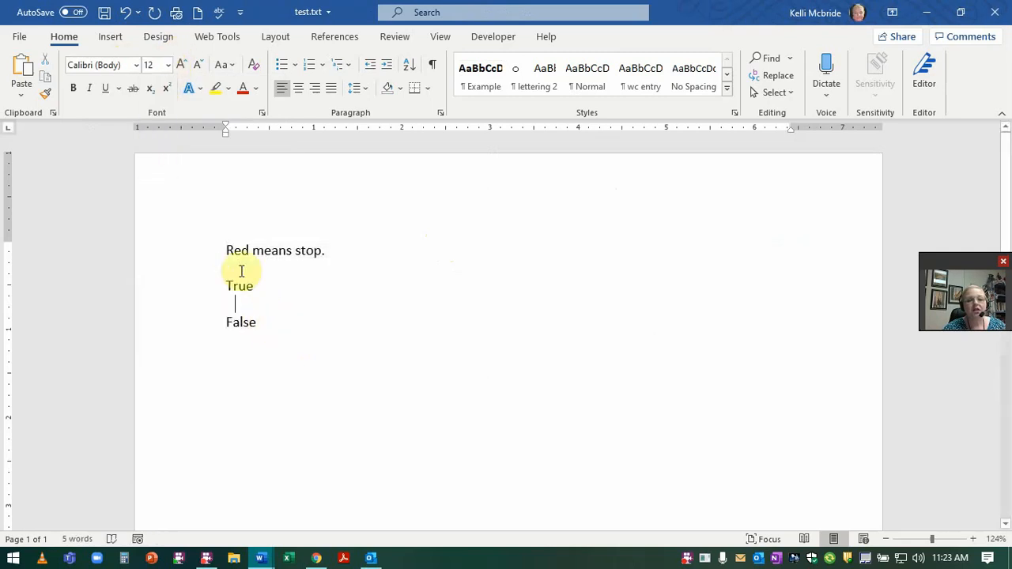
left_click(224, 252)
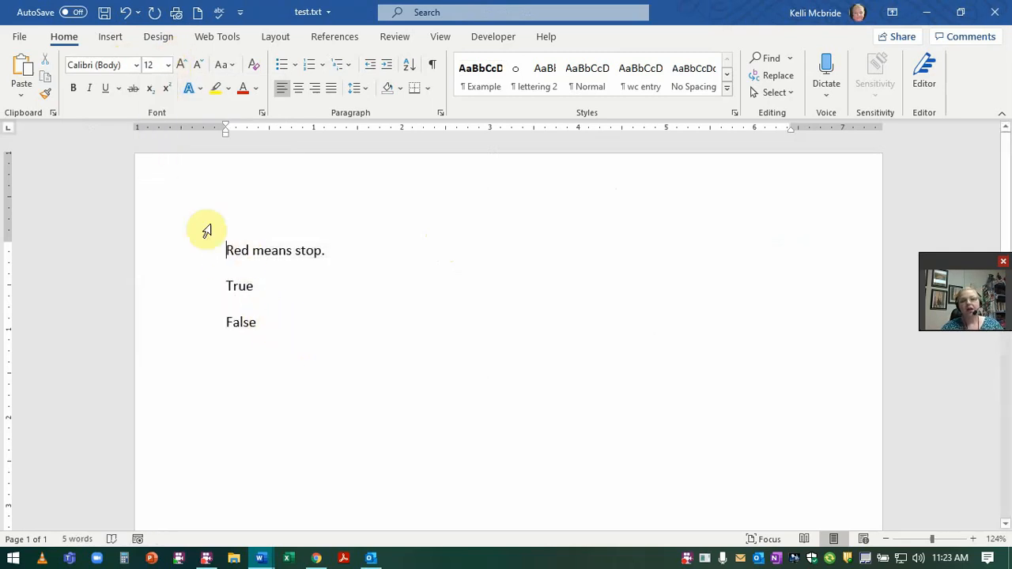
Step: Save the trimmed True/False question 'Red means stop.' as Word Document (*.docx) test.docx
left_click(20, 37)
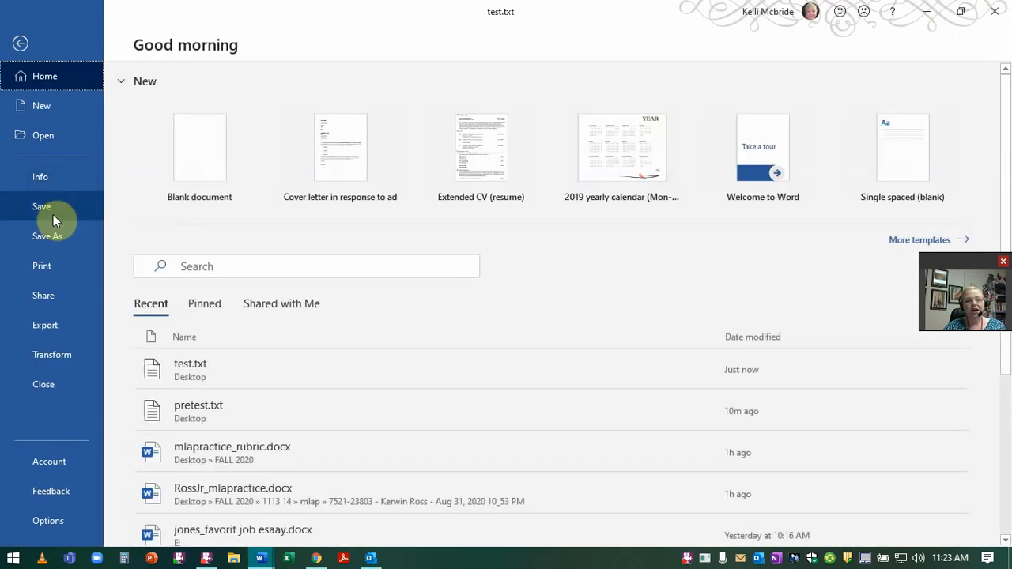
left_click(87, 235)
left_click(501, 134)
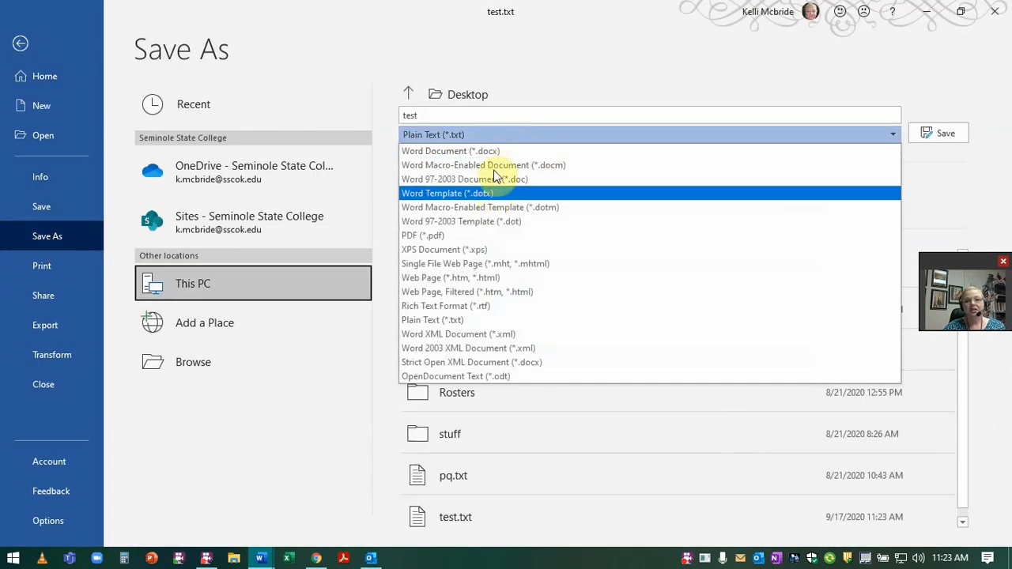
left_click(493, 151)
left_click(958, 135)
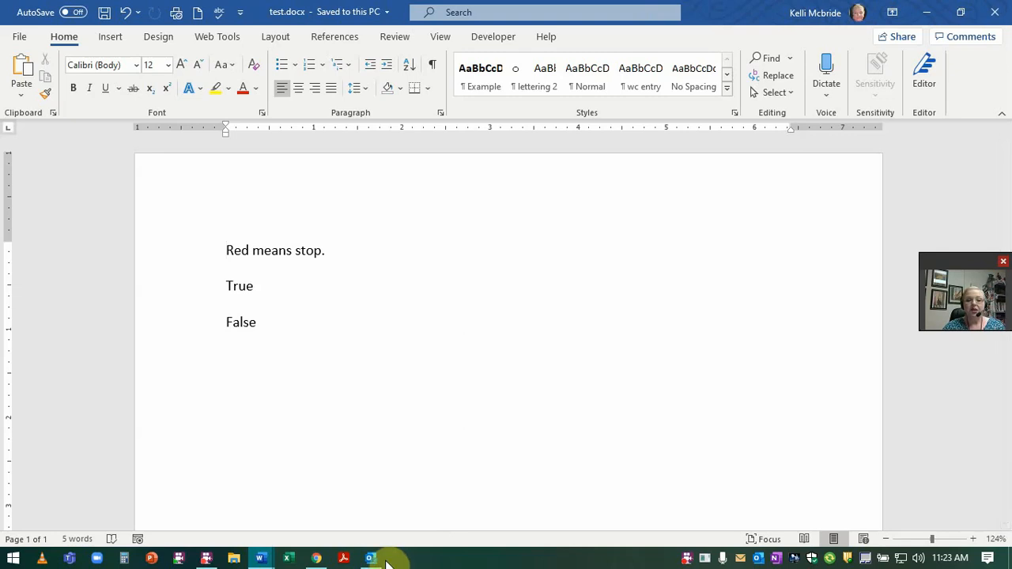
mouse_move(379, 564)
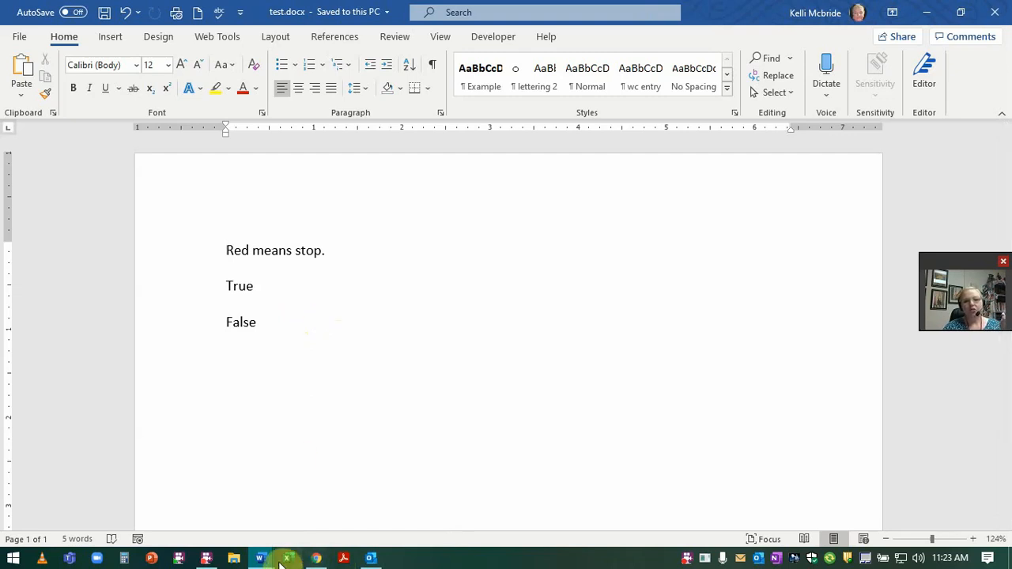
left_click(205, 558)
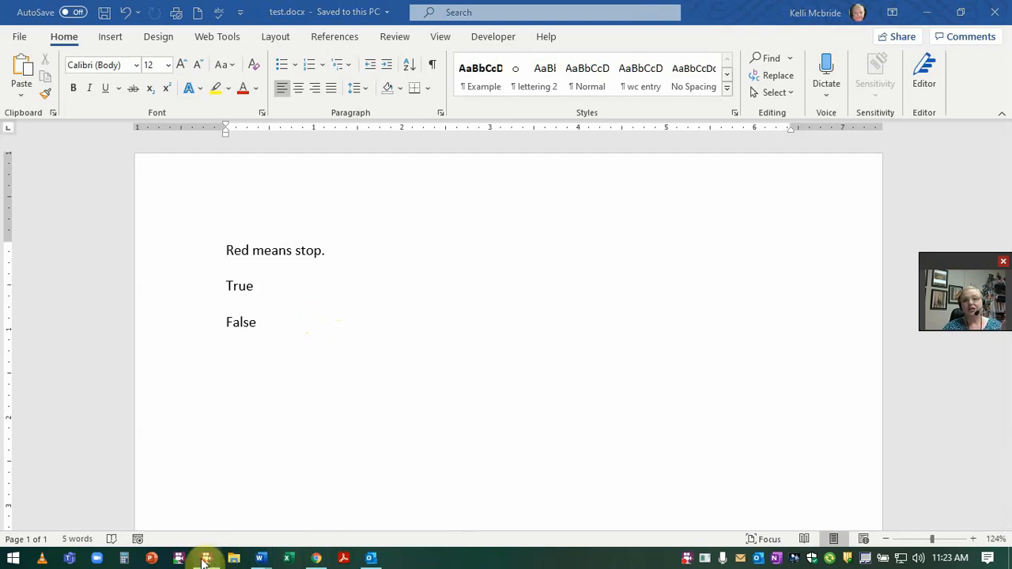